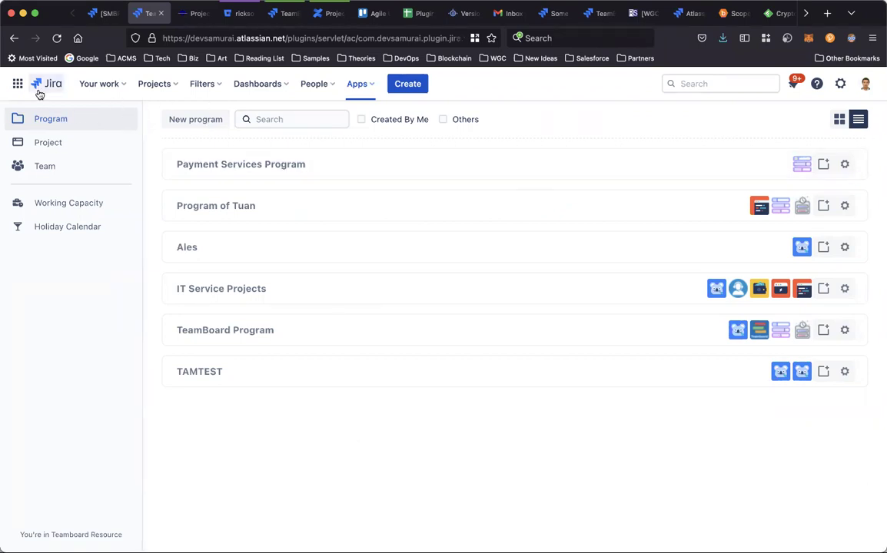
Tick Created By Me so the program list shows only TAMTEST.
click(372, 86)
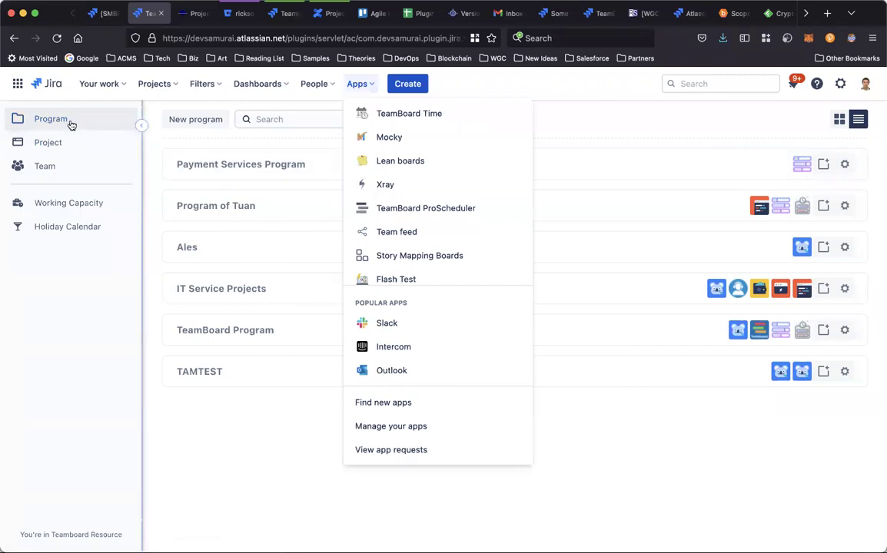
click(151, 152)
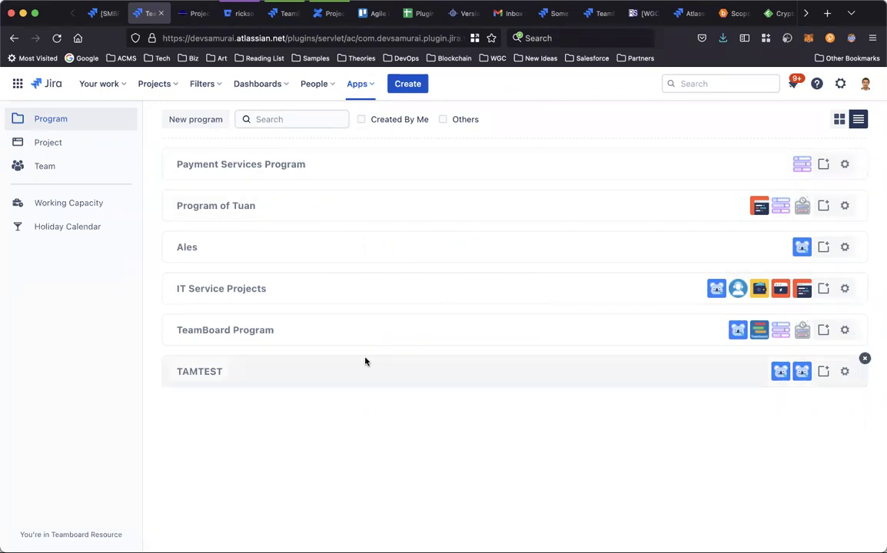
click(361, 120)
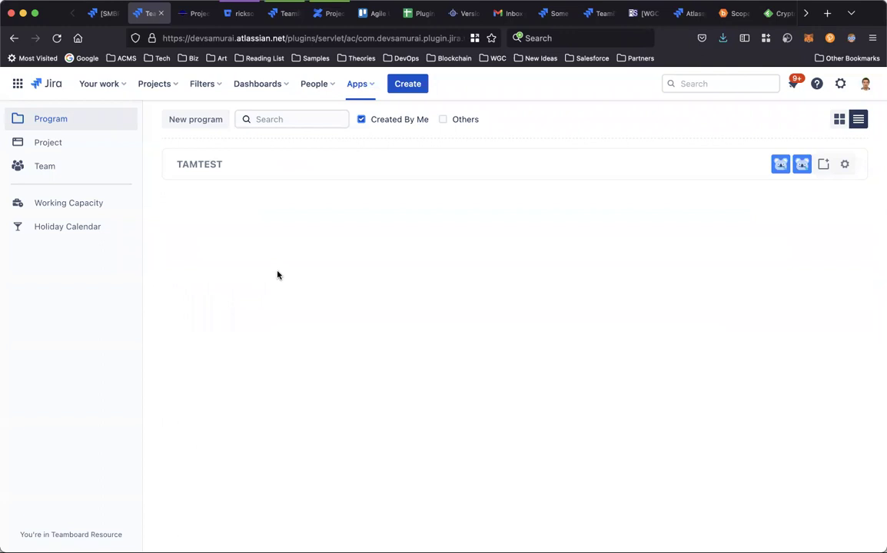
Create a program named 'New Program' with the Test Story Mapping and TAM-TEST-SMB projects.
click(198, 122)
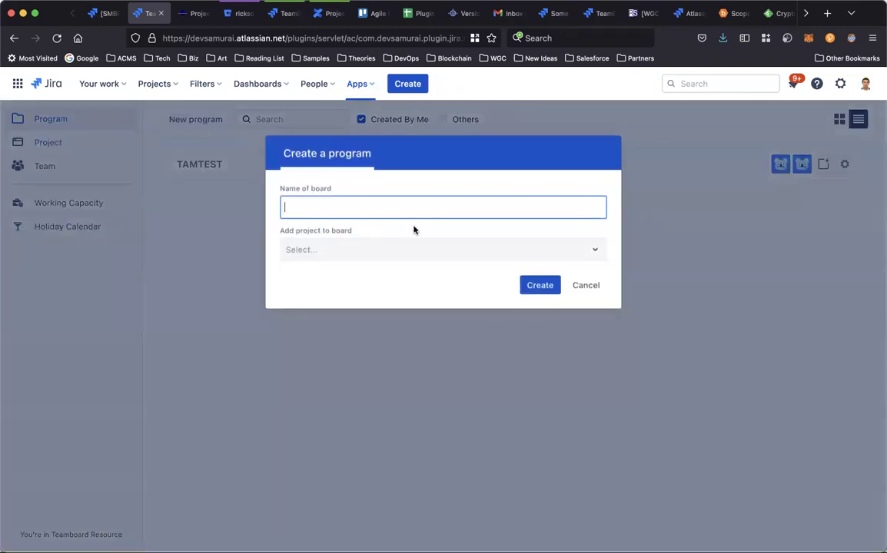
text(New Program)
click(429, 250)
text(test)
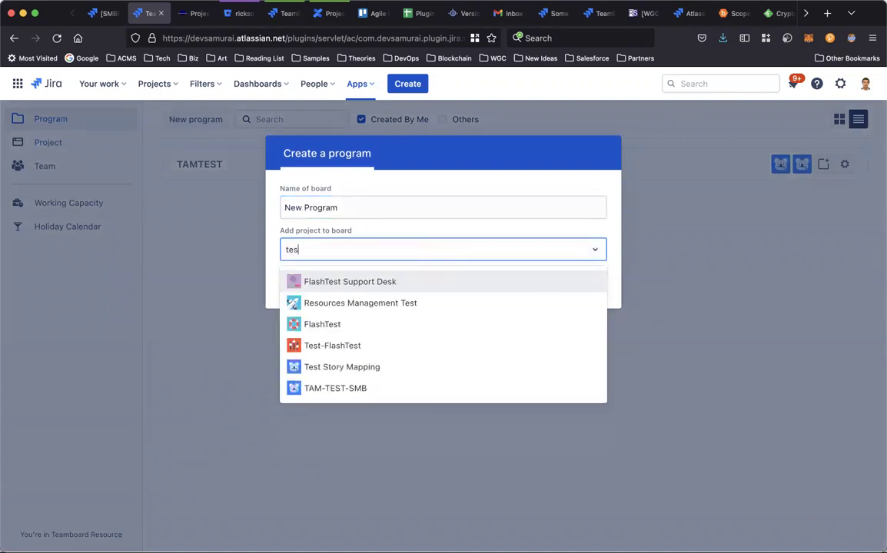
click(355, 348)
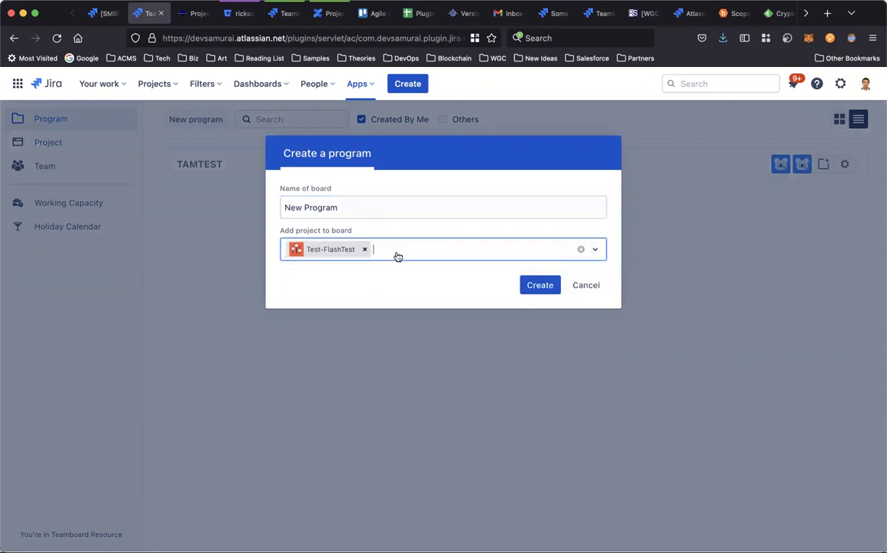
click(364, 251)
text(tes)
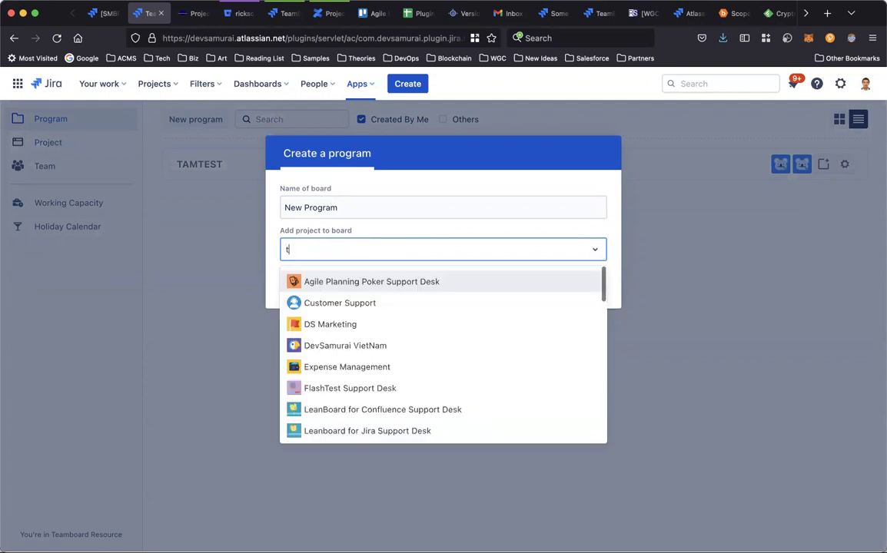
click(351, 367)
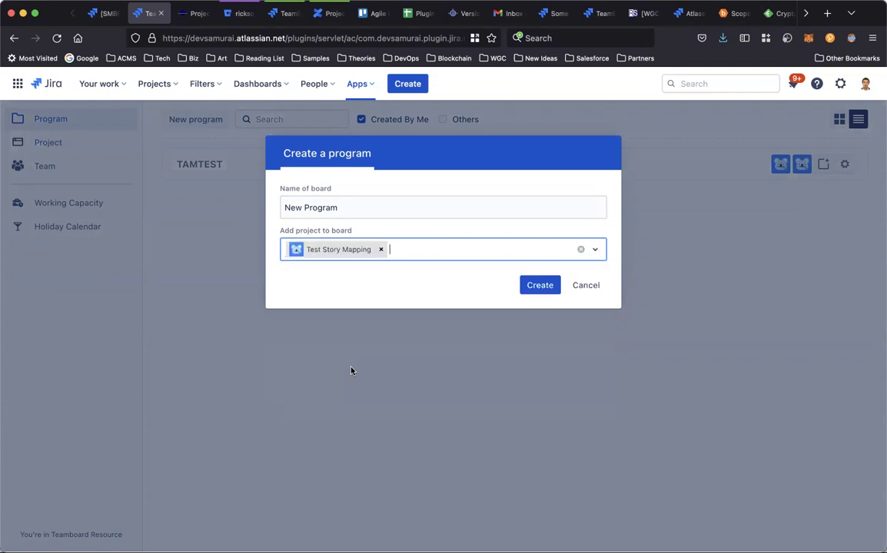
text(test)
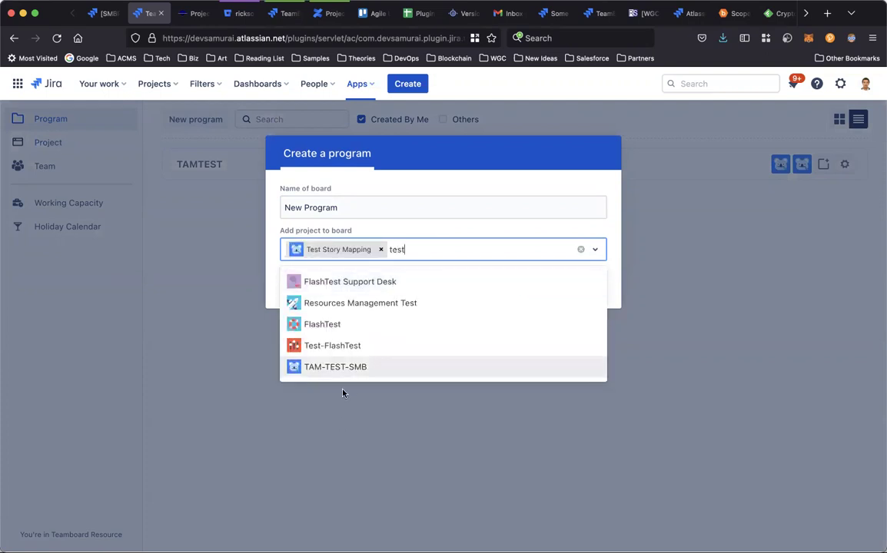
click(349, 368)
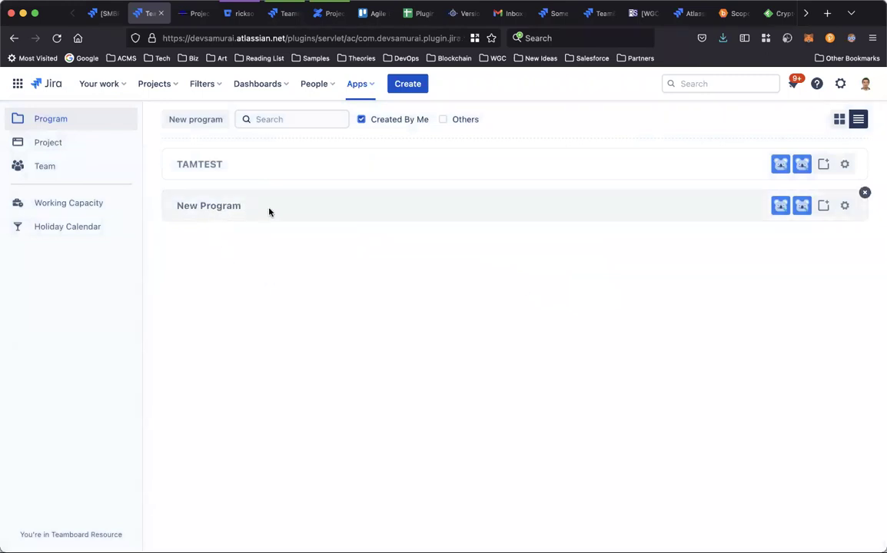
Open the New Program board from the program list.
click(213, 206)
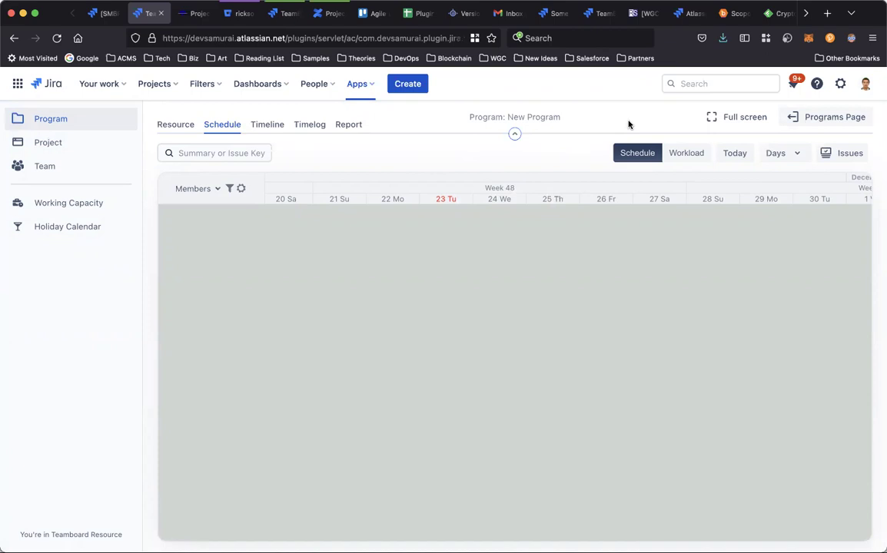
Add three members found by searching 'tam', 'ds' and 'dev' in Resource, then save.
click(181, 126)
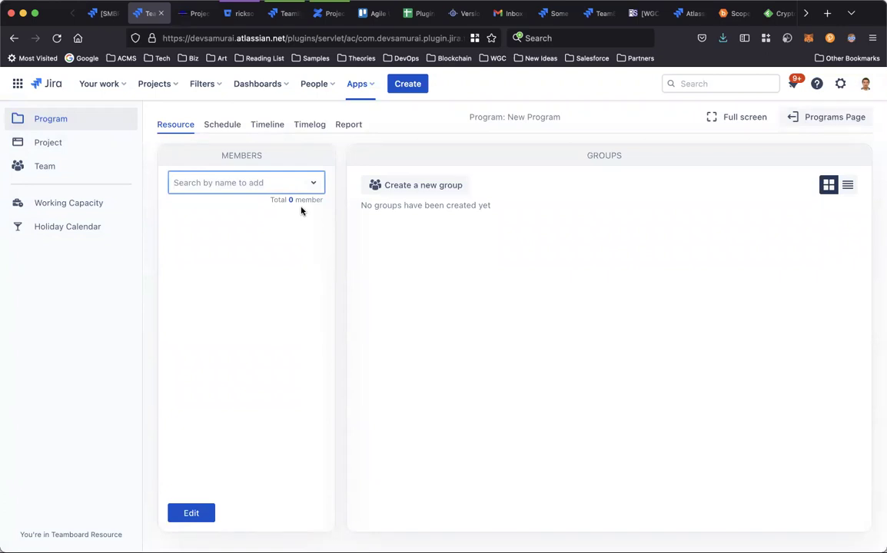
text(tam)
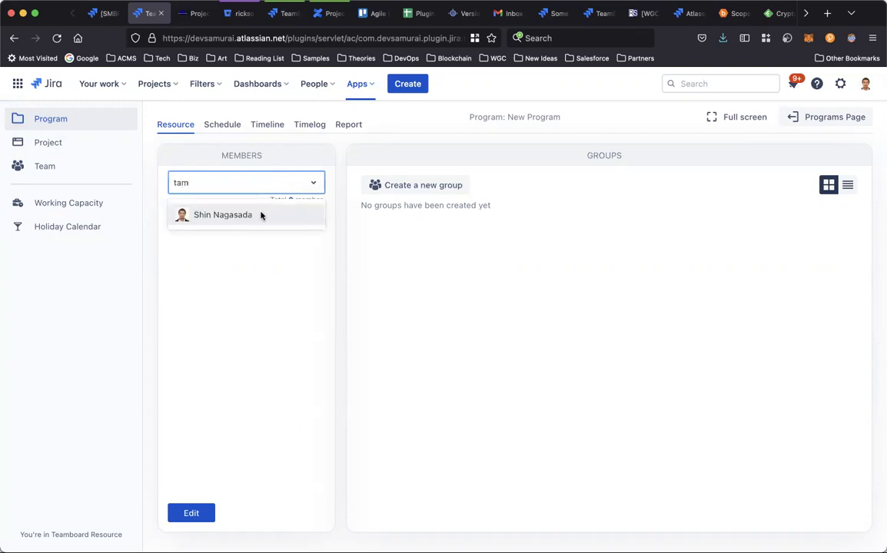
click(248, 215)
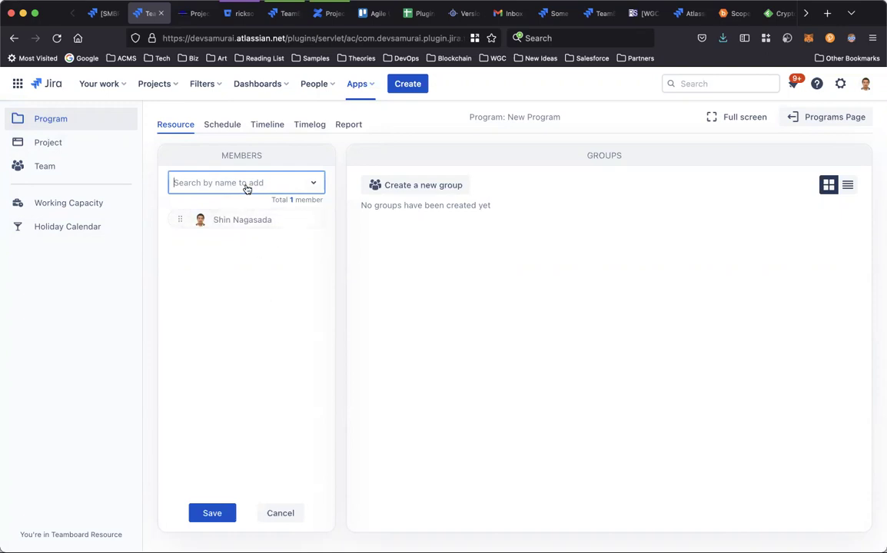
text(ds)
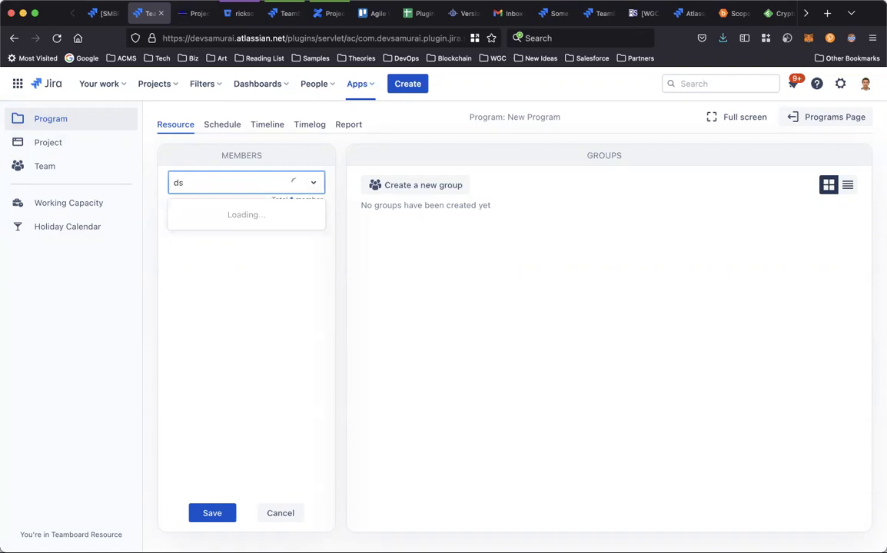
click(217, 215)
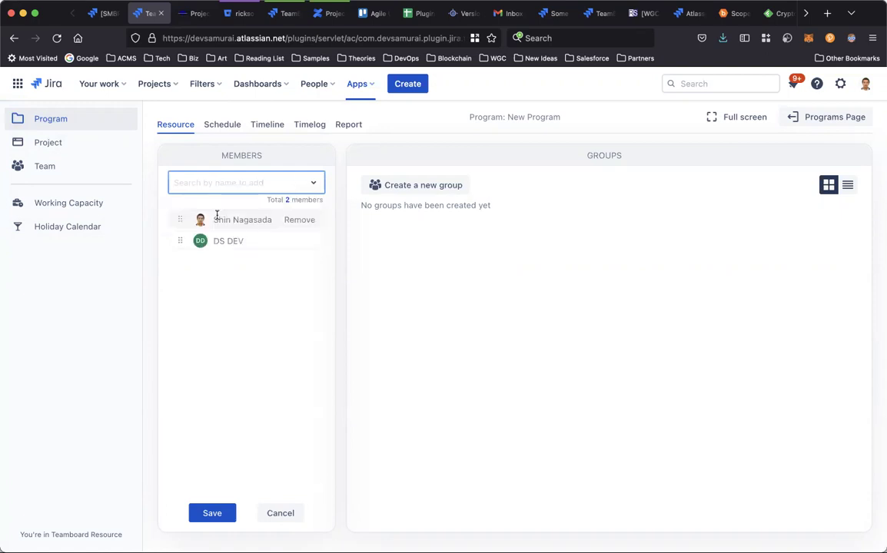
text(dev)
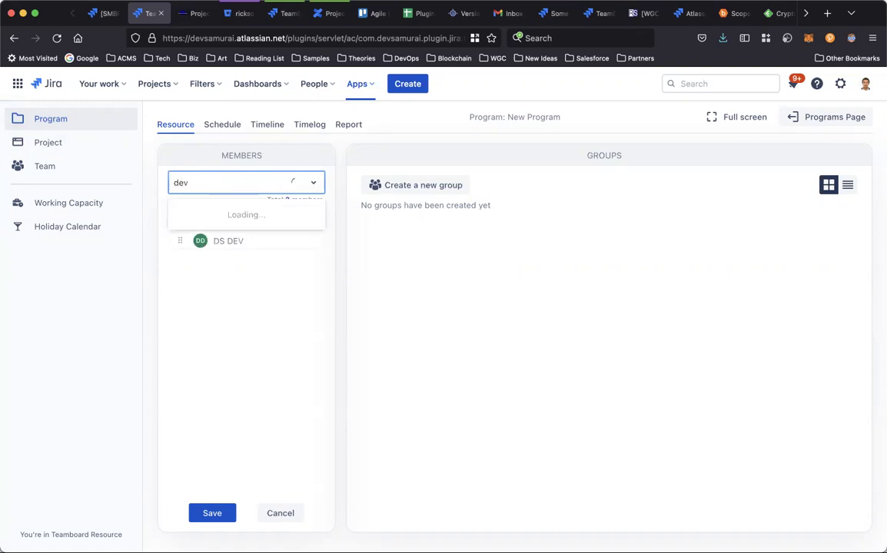
click(229, 215)
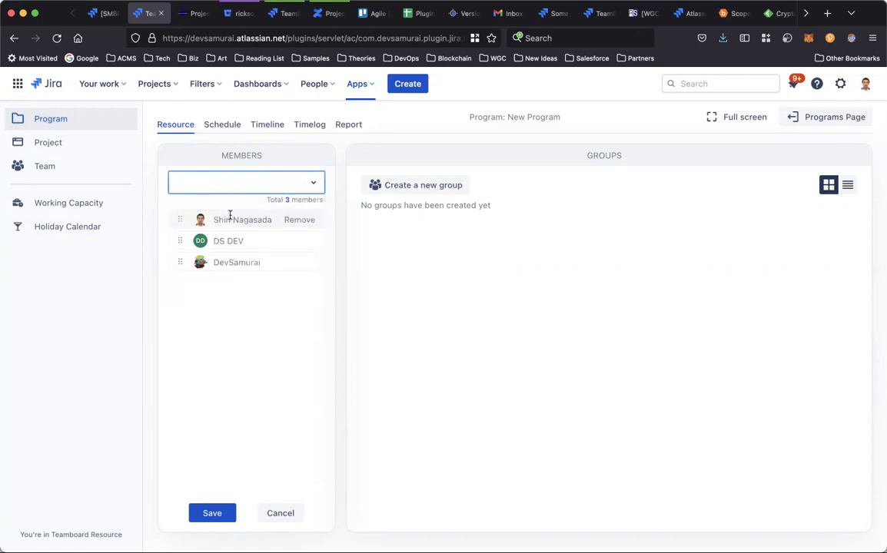
click(214, 513)
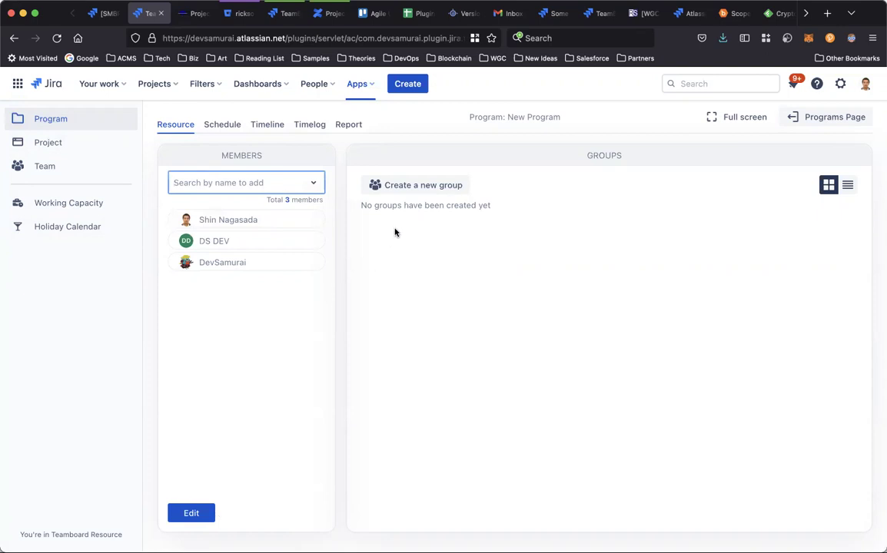
Create a group named 'Backend team' and add two members to it.
click(421, 189)
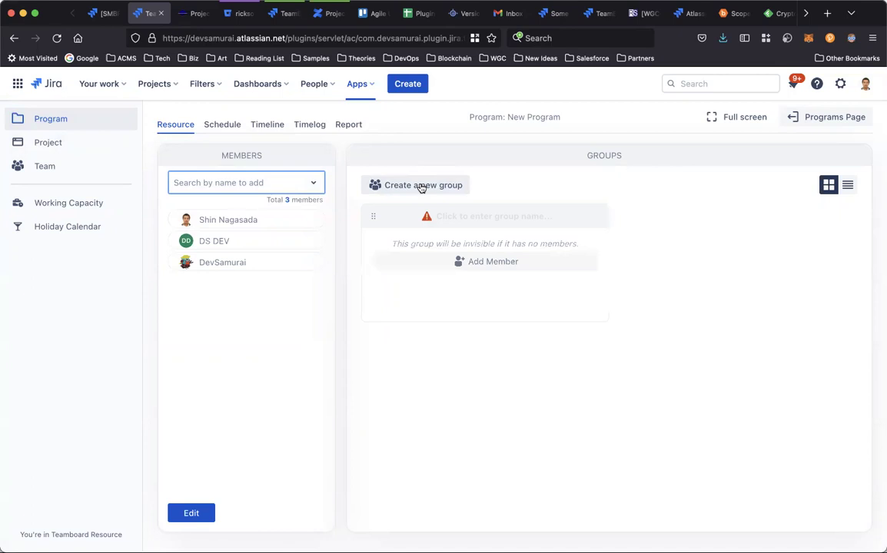
click(484, 216)
text(Bac)
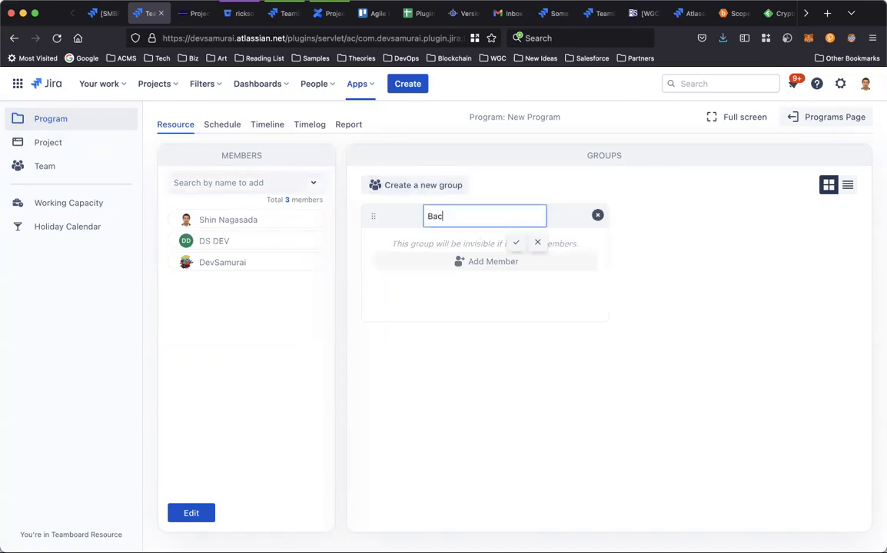
text(kend team)
click(515, 243)
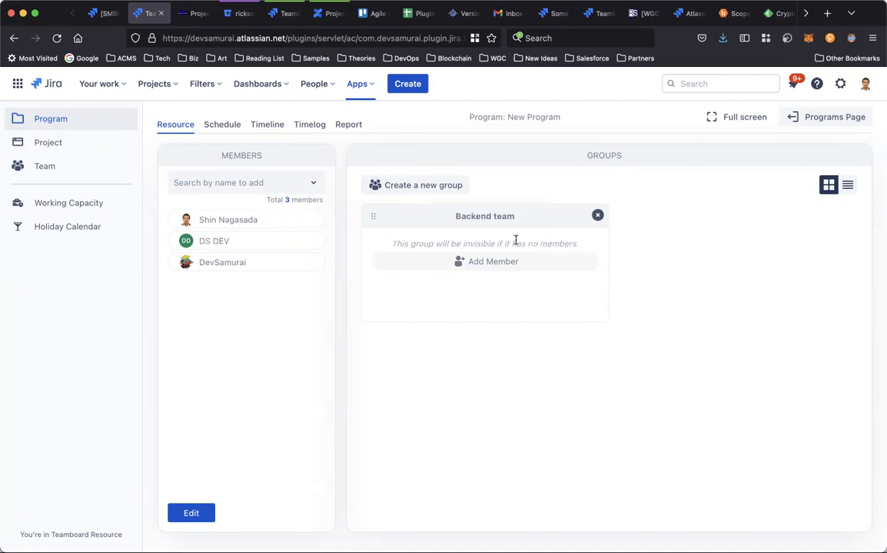
click(478, 262)
click(445, 318)
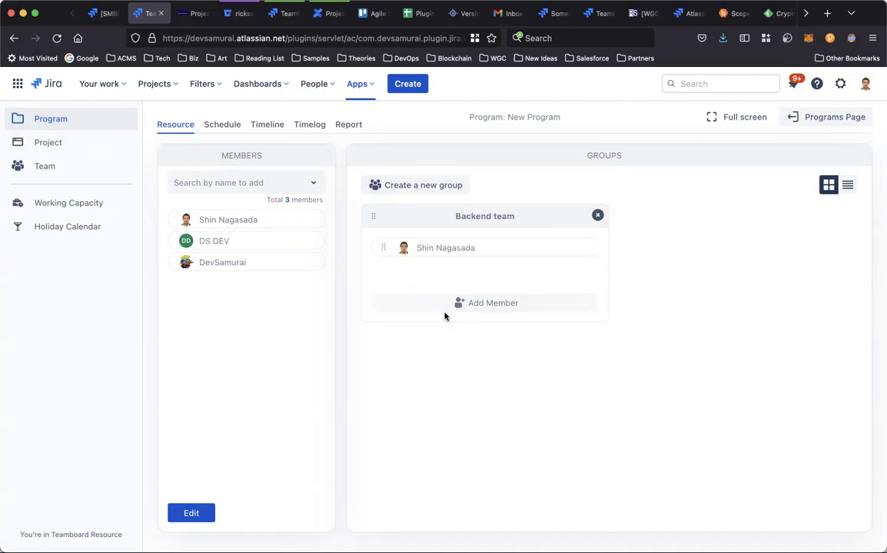
click(487, 305)
click(423, 365)
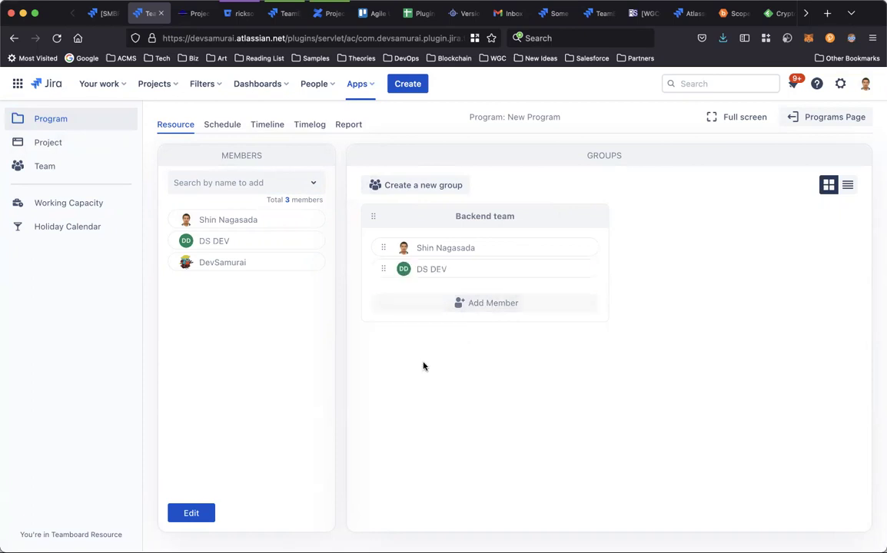
Create a 'Frontend Team' group containing the third member.
click(427, 186)
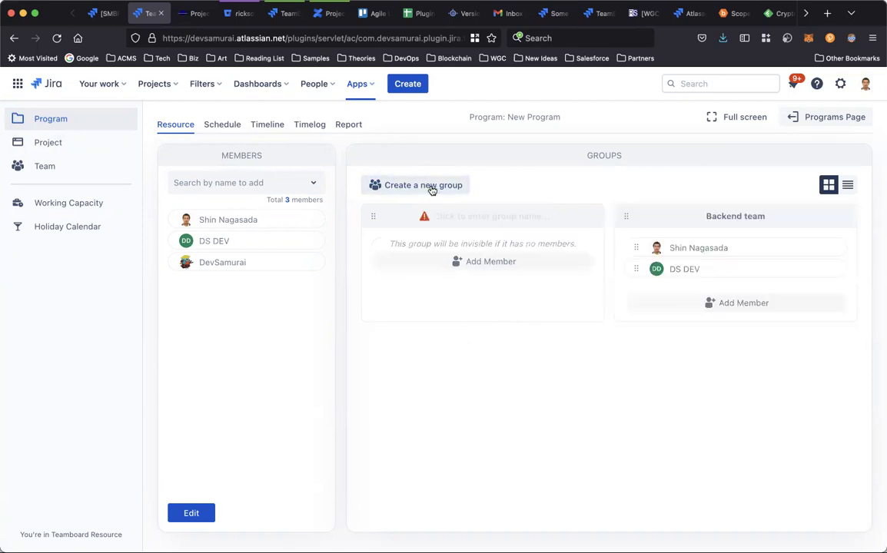
click(461, 216)
text(Frontend)
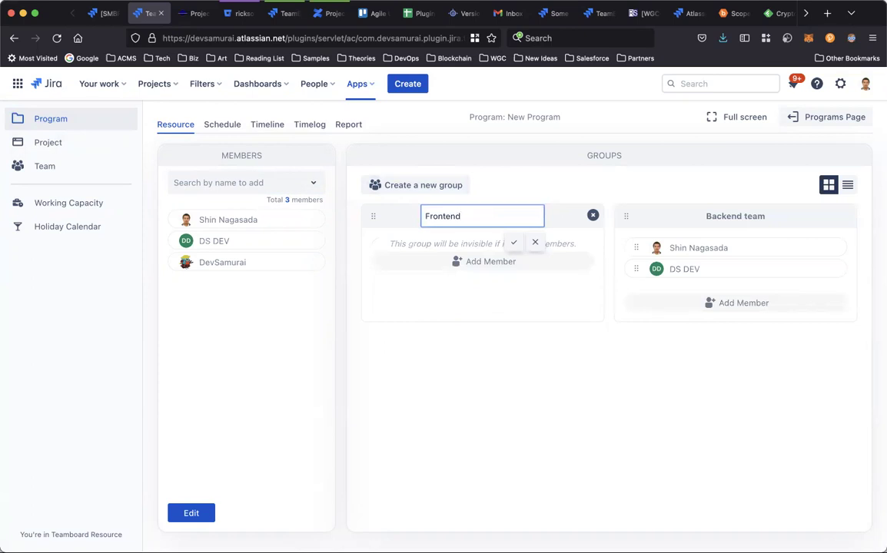
text( Team)
click(512, 242)
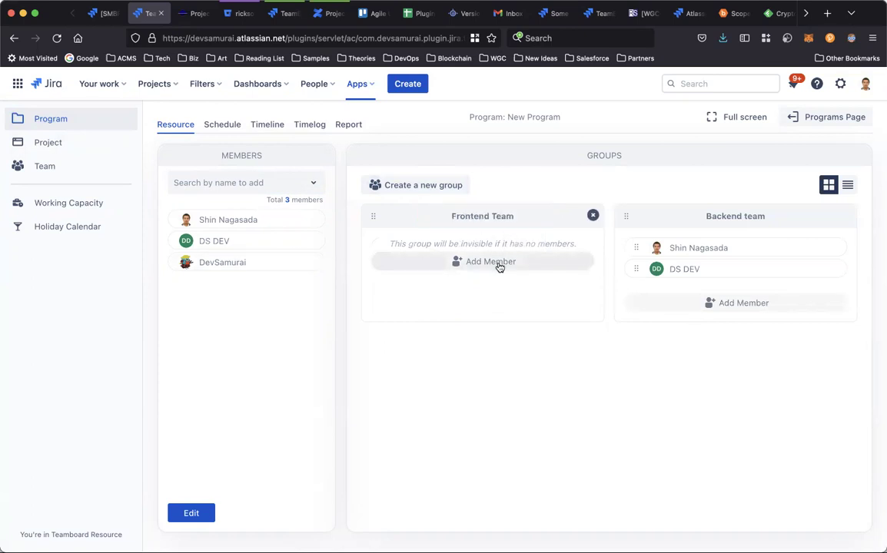
click(500, 265)
click(415, 373)
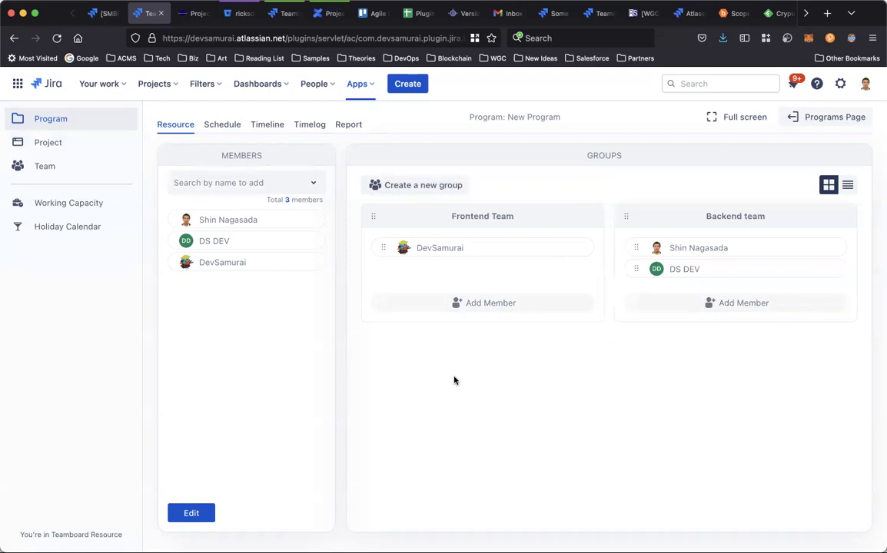
click(222, 126)
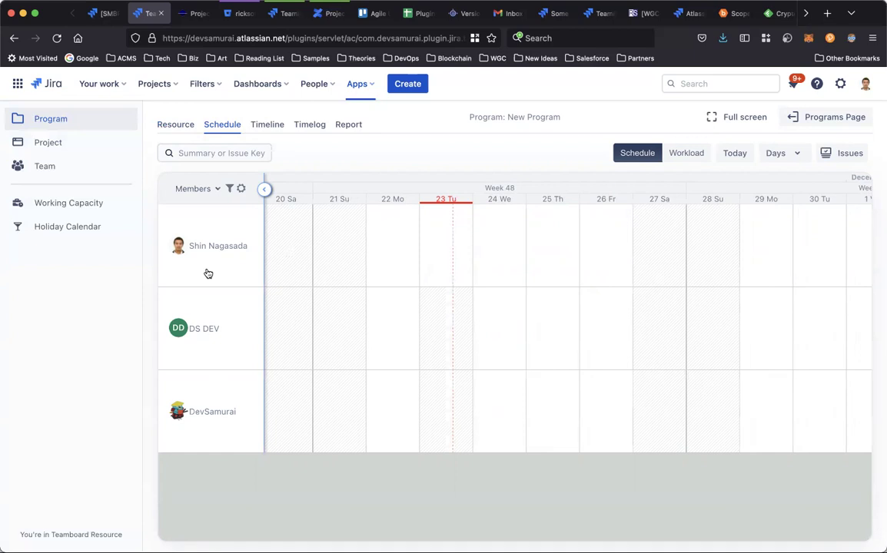
click(217, 193)
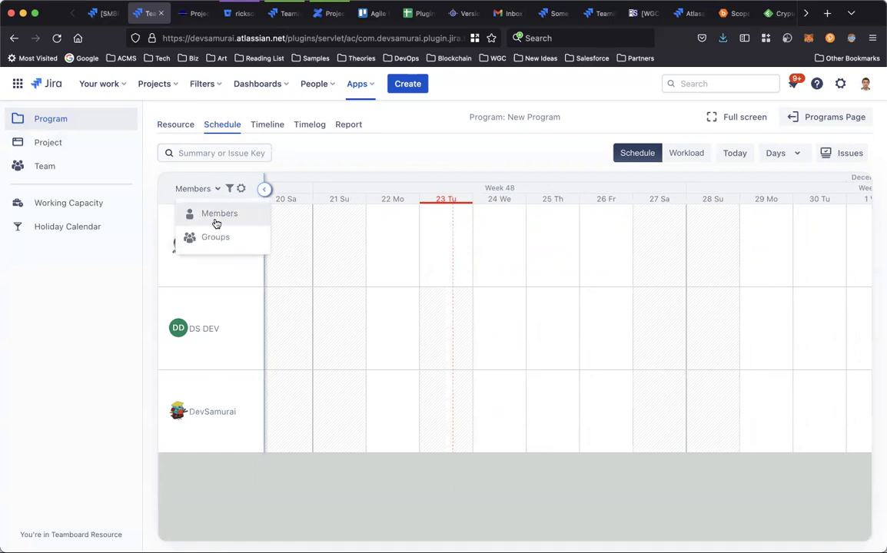
click(213, 235)
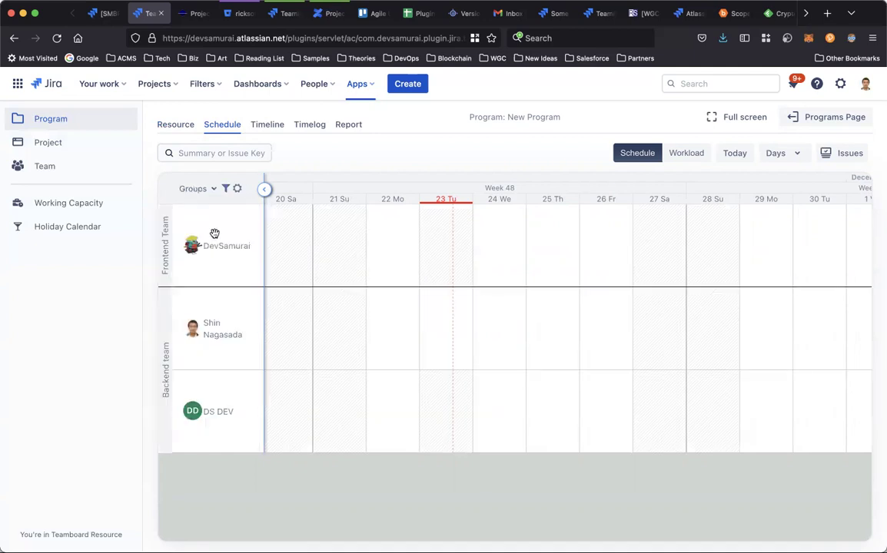
From a member's 24 November cell, create a new Test Story Mapping story with summary 'Test'.
click(500, 234)
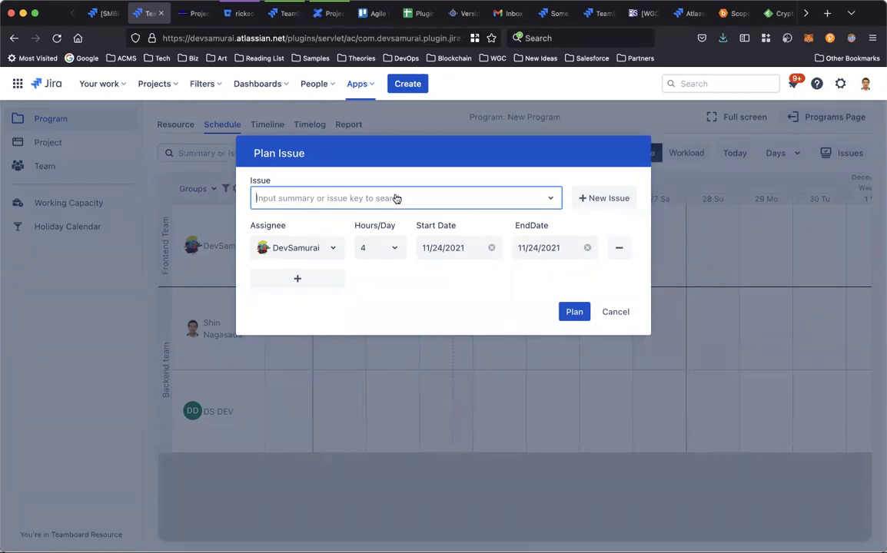
click(606, 198)
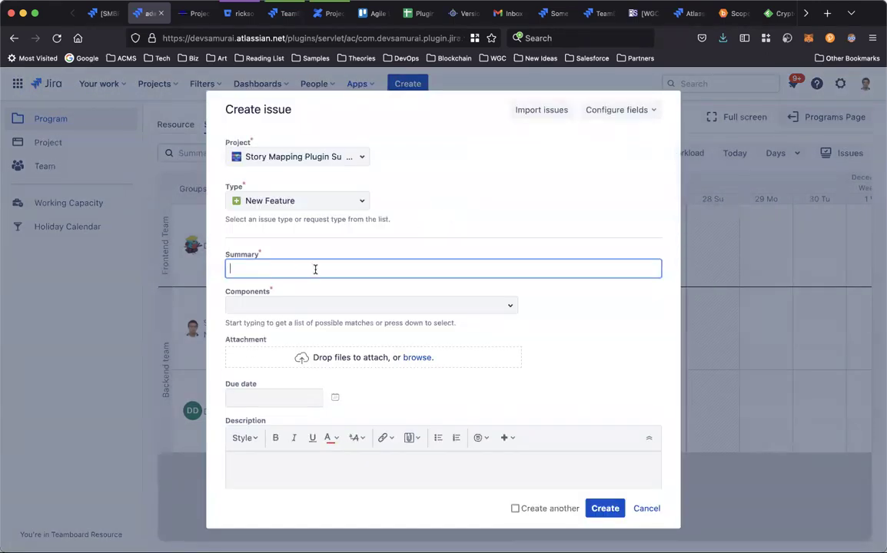
click(329, 156)
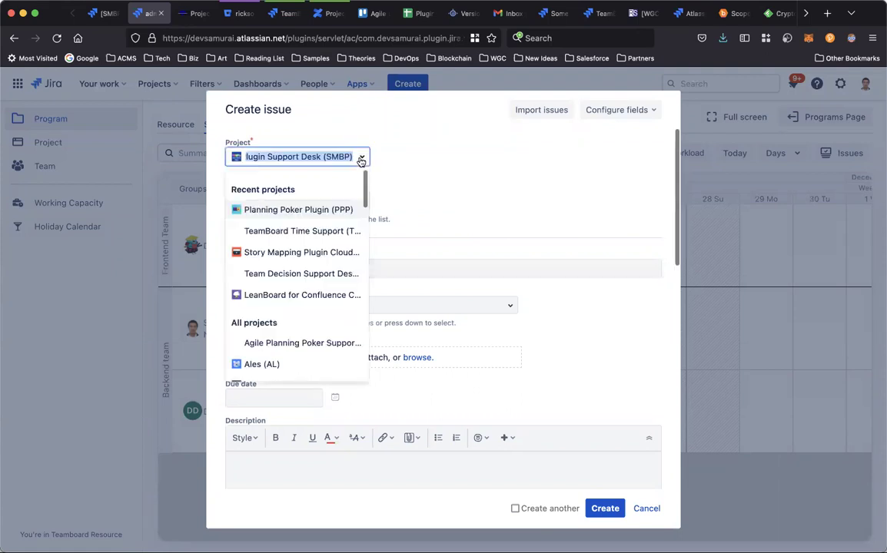
text(test)
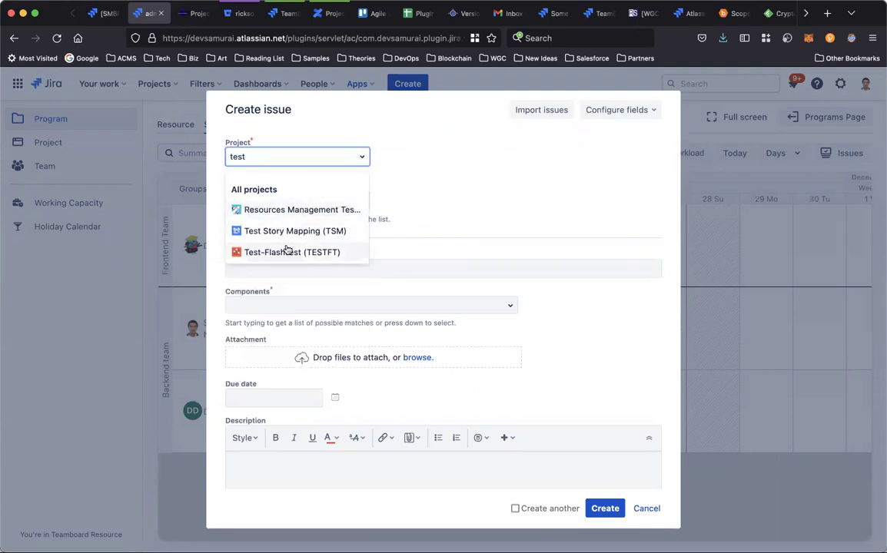
click(289, 234)
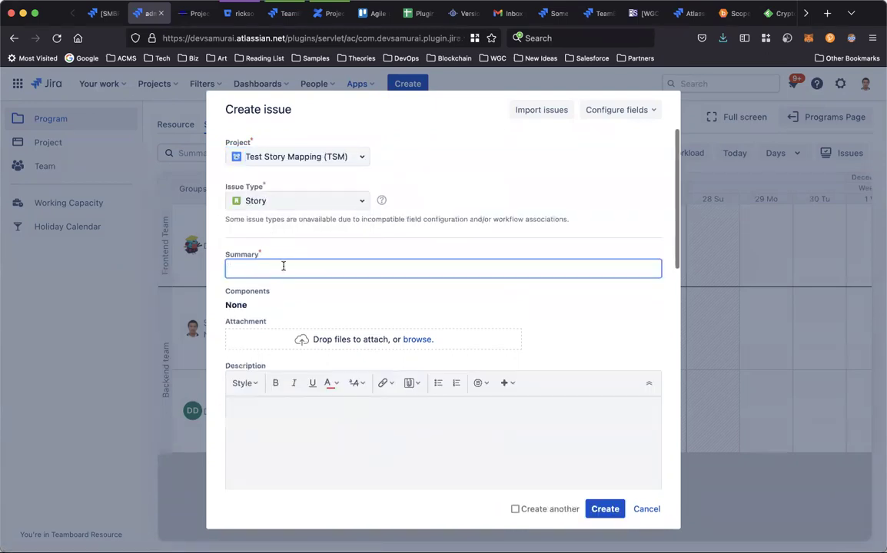
text(Test)
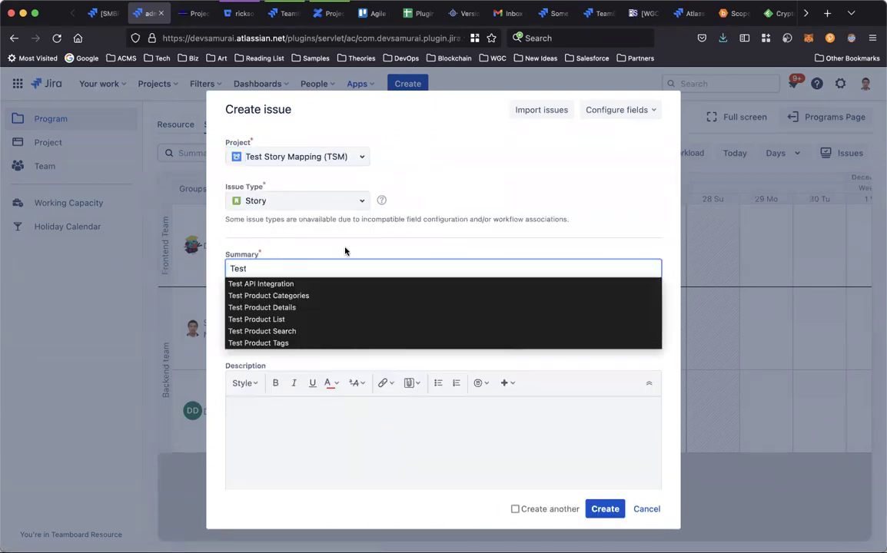
key(super+a)
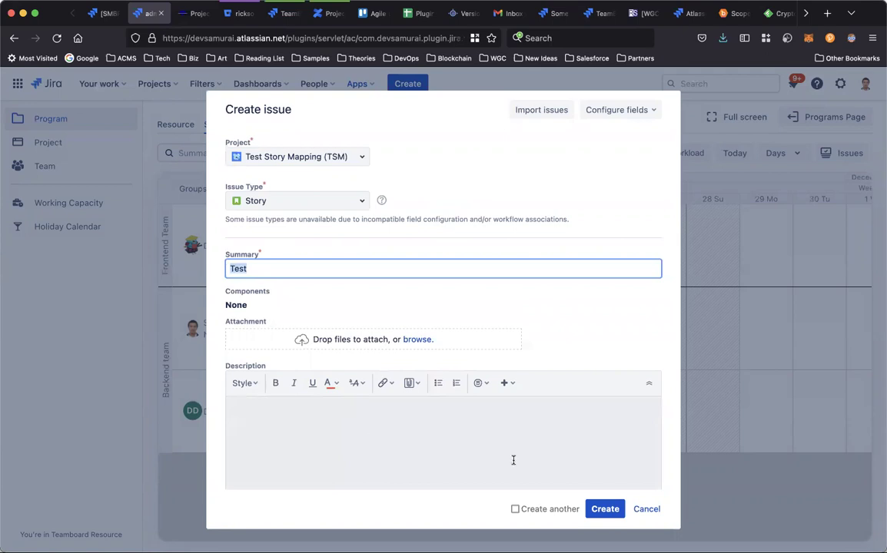
click(605, 509)
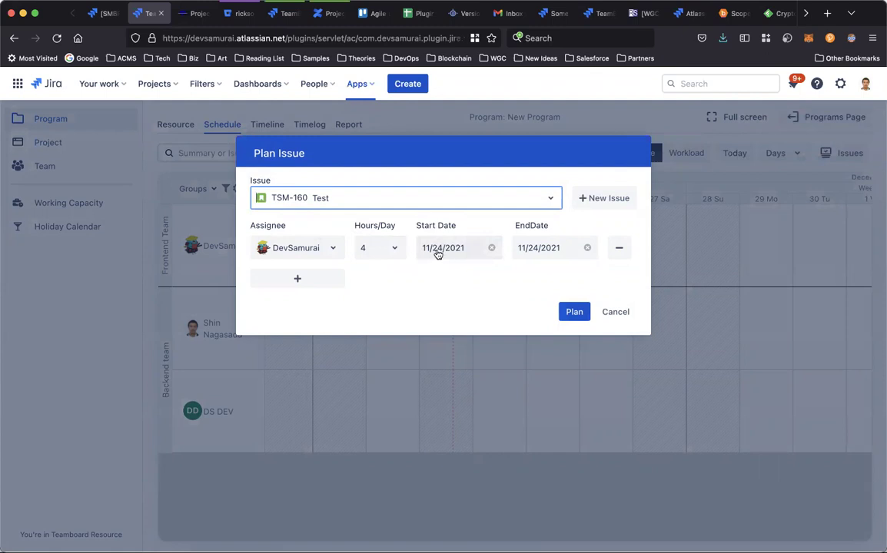
After the assignment error, plan TSM-160 'Test' on a Backend team member's 24 November cell instead.
click(572, 313)
click(615, 312)
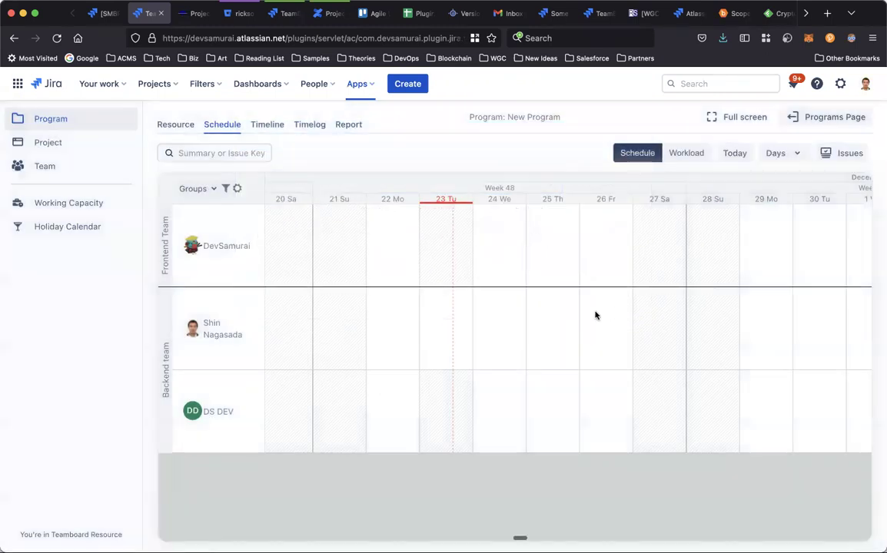
click(498, 314)
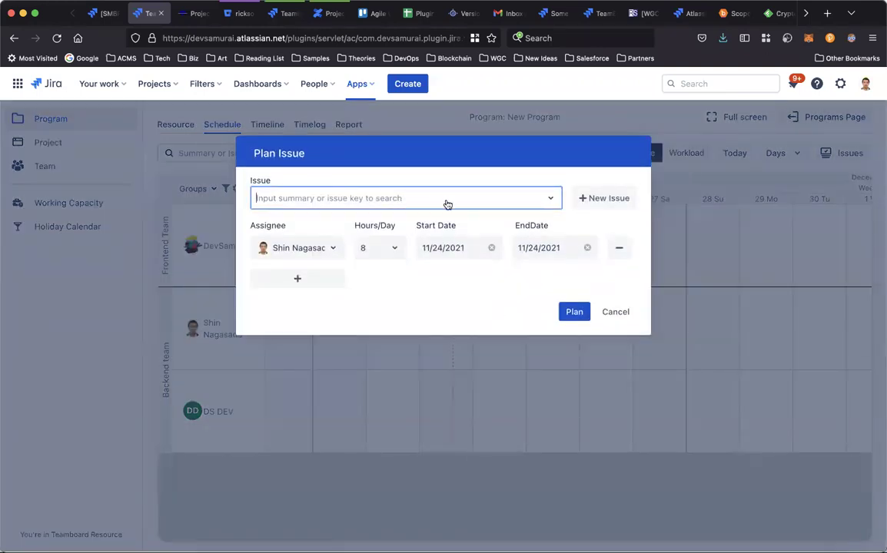
text(test)
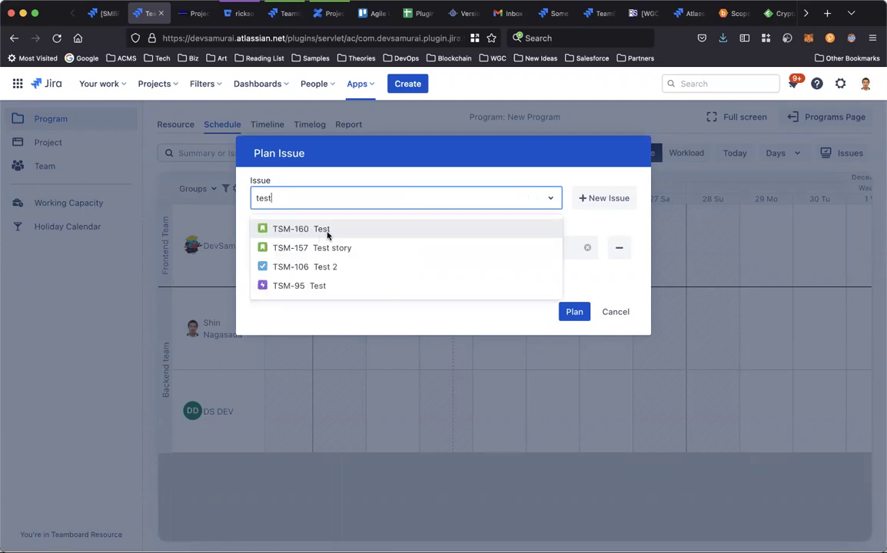
click(322, 236)
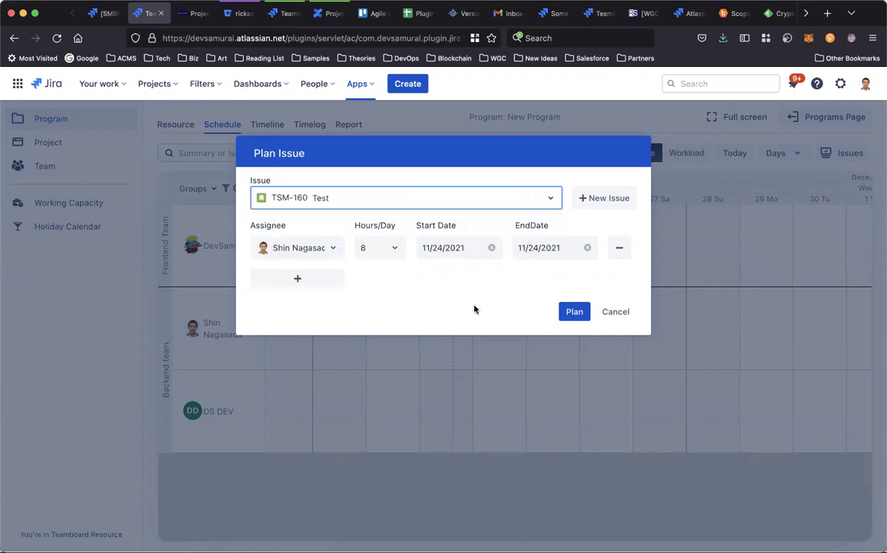
click(574, 312)
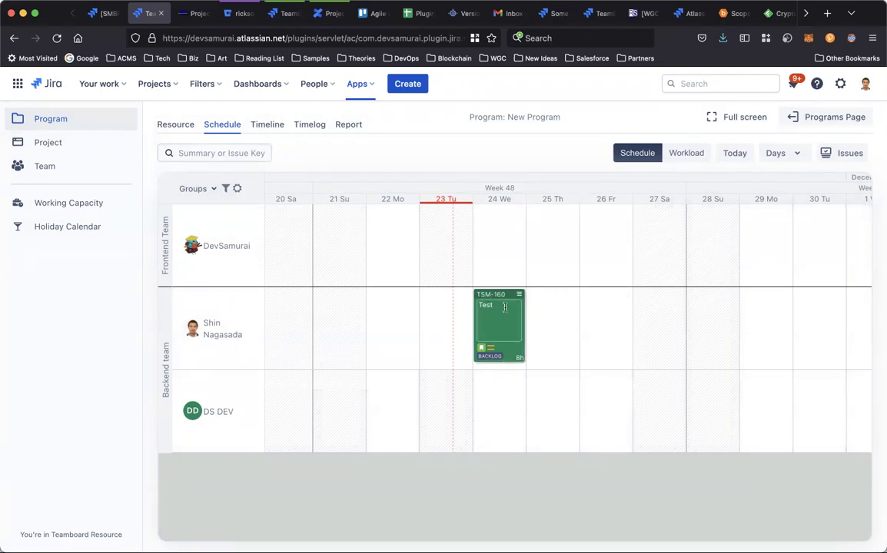
Set TSM-160 to In Progress and stretch it across 24–25 November at 5h.
click(487, 358)
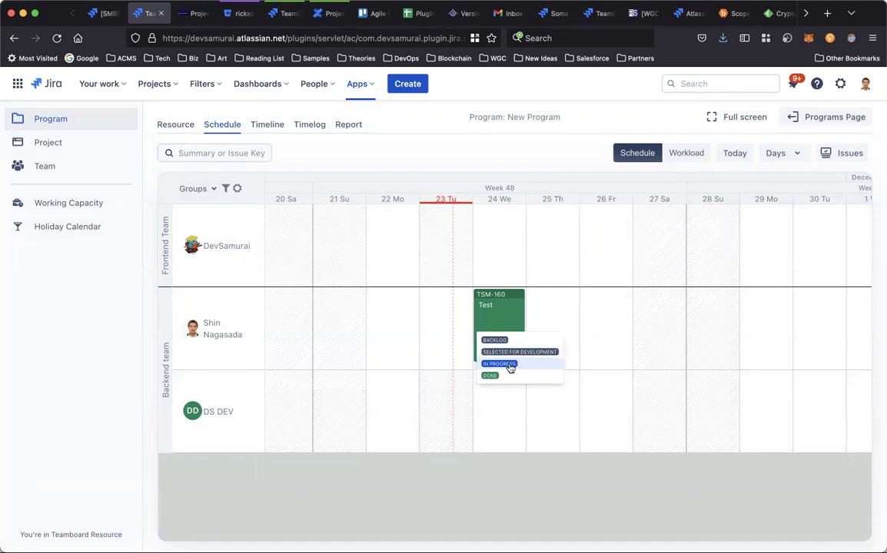
click(507, 366)
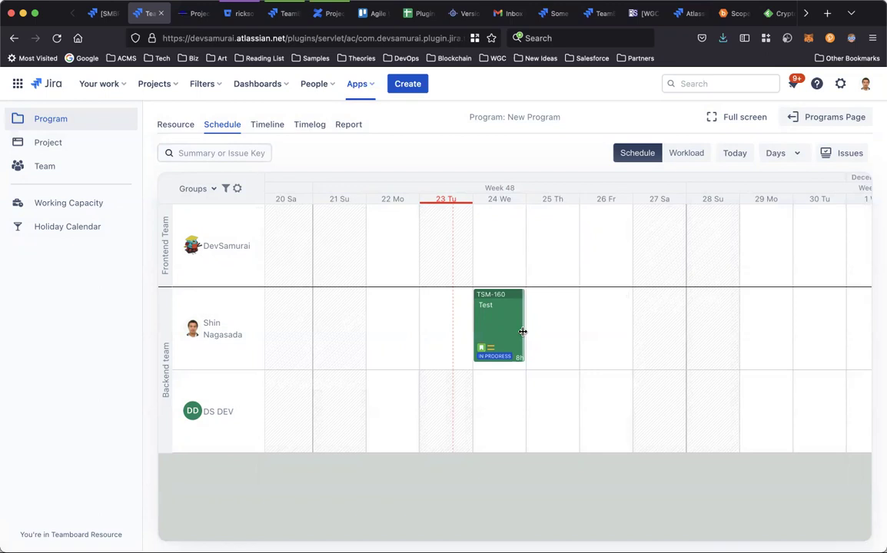
drag(523, 331, 576, 334)
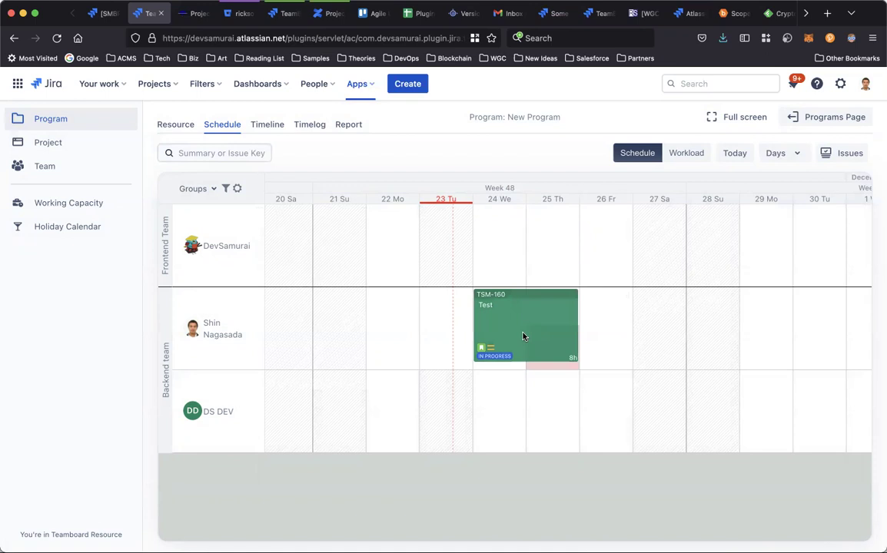
mouse_move(525, 331)
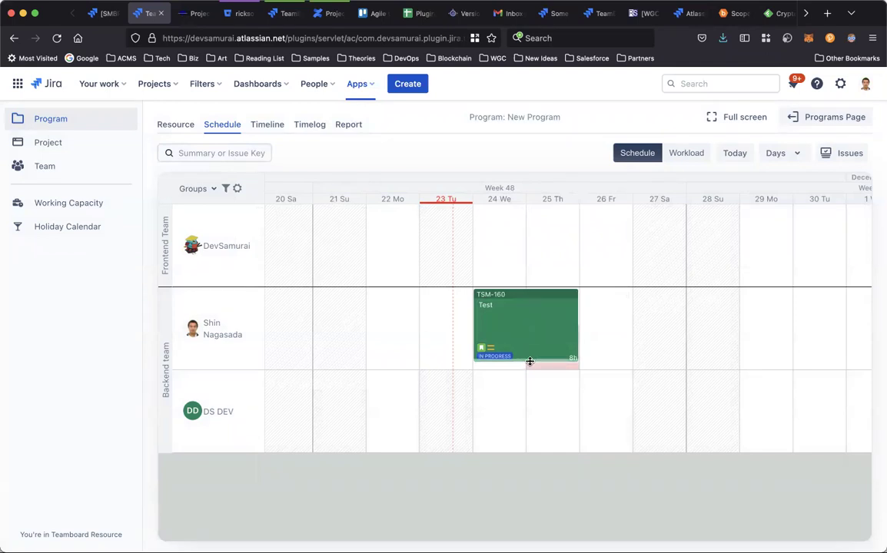
drag(530, 364, 531, 334)
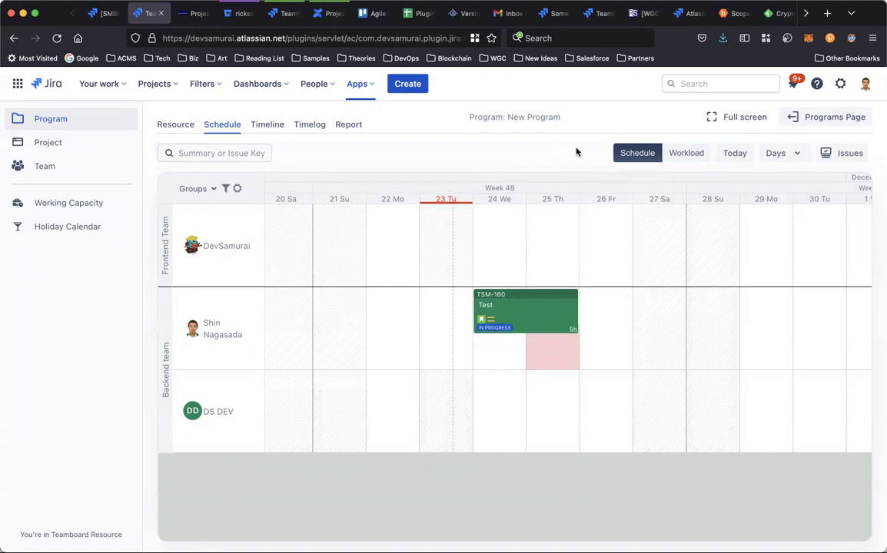
Search the Issues panel for 'test', listing TSM-160, TSM-157, TSM-106 and TSM-95.
click(847, 154)
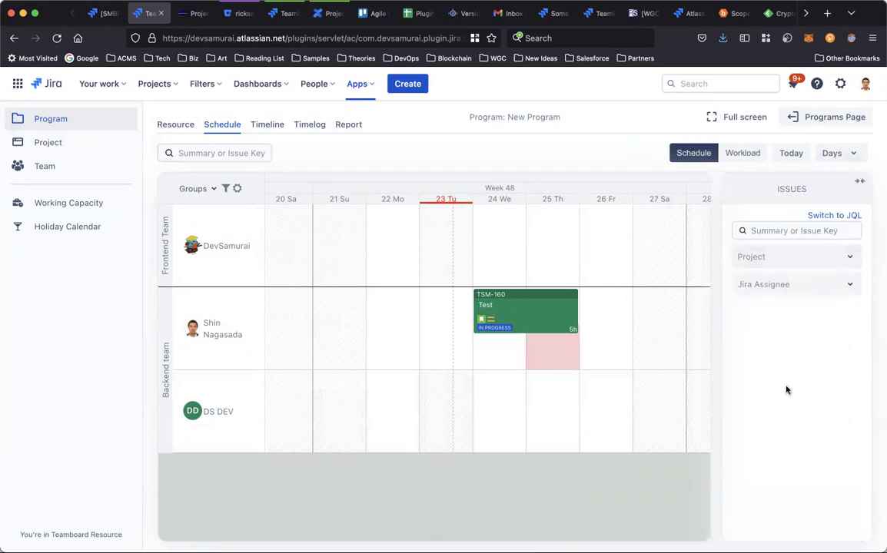
click(789, 257)
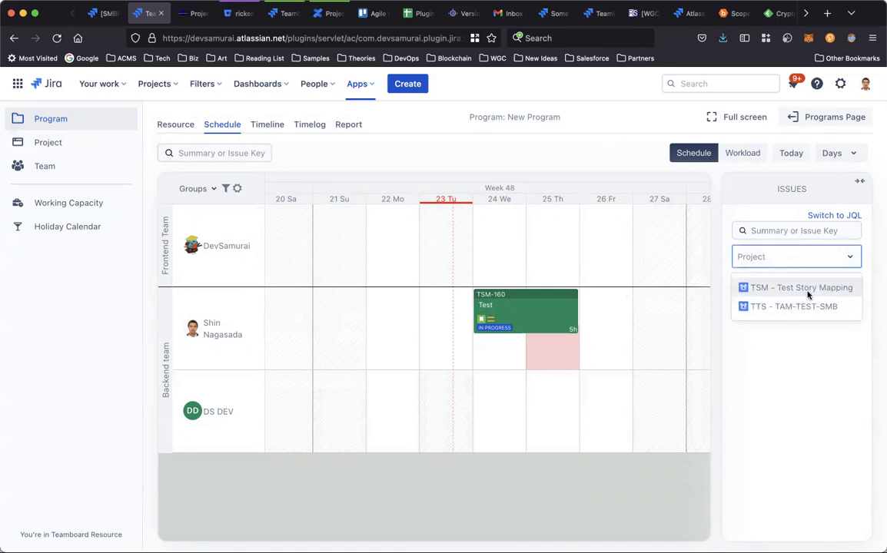
click(801, 379)
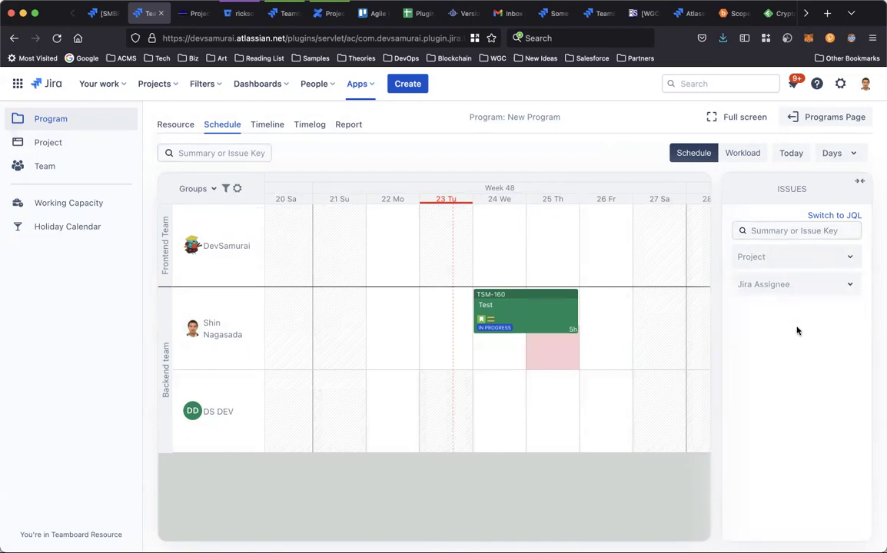
click(827, 218)
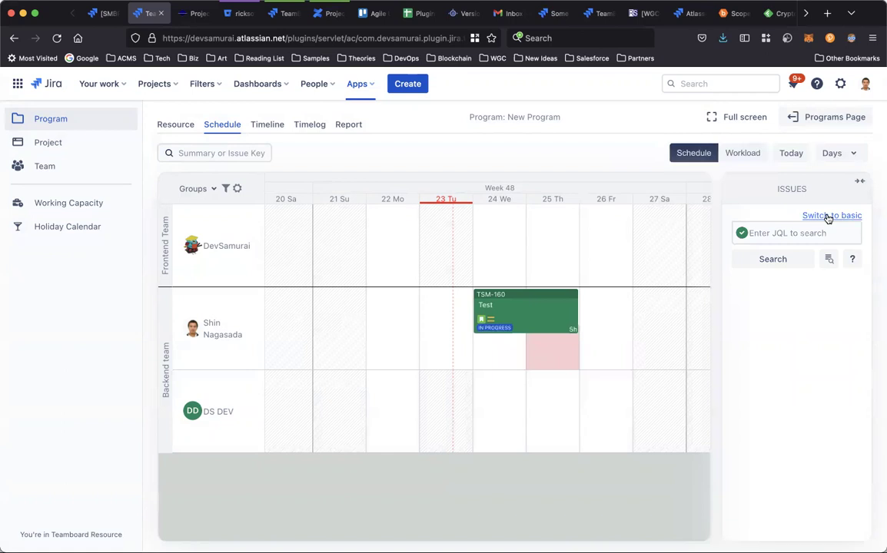
click(828, 218)
click(750, 230)
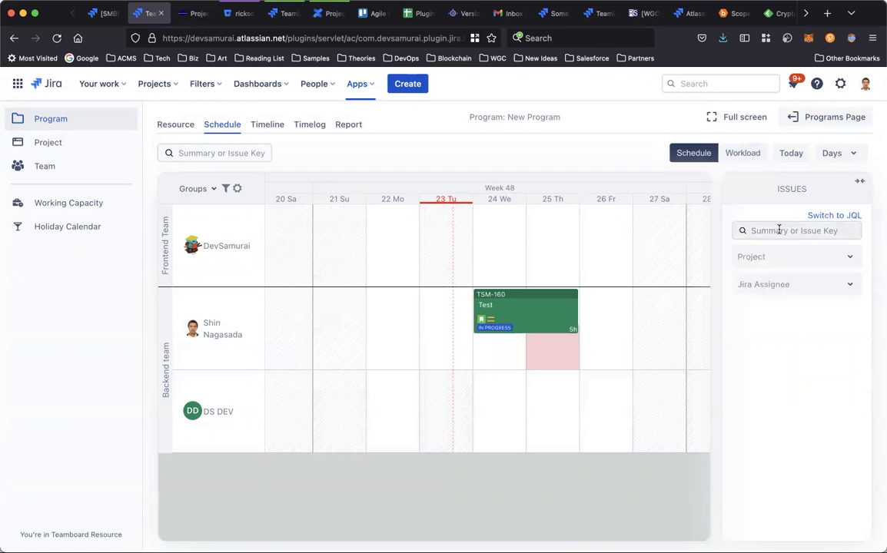
text(test)
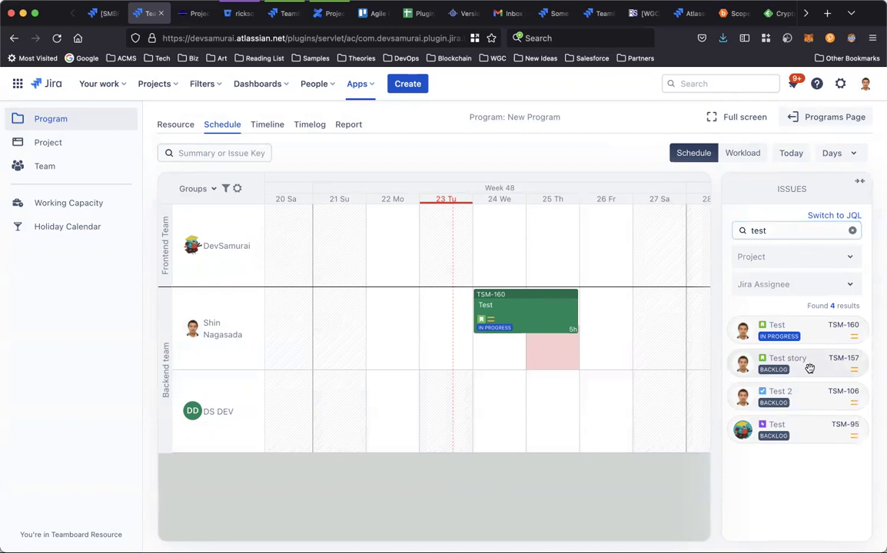
Place Test 2 (TSM-106) on a Backend team member's 22 November cell, resized to 5h.
drag(809, 369, 581, 404)
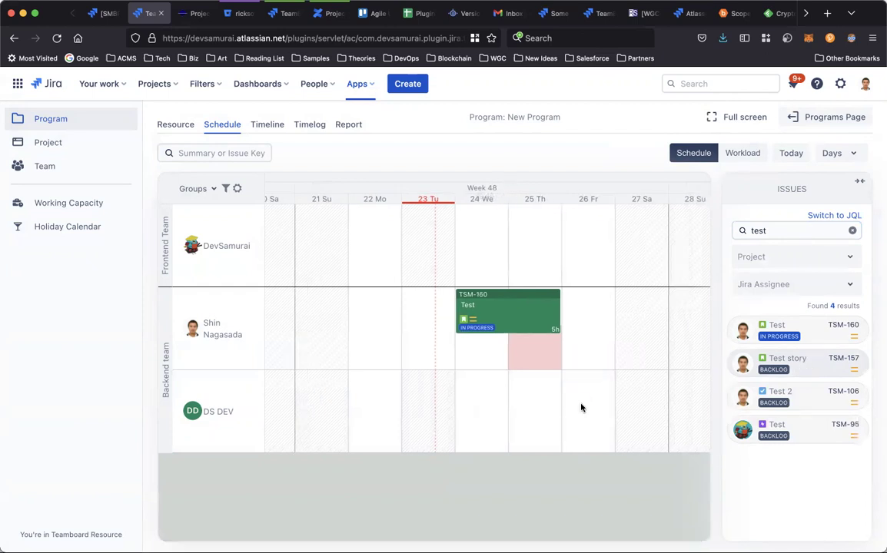
drag(811, 360, 584, 408)
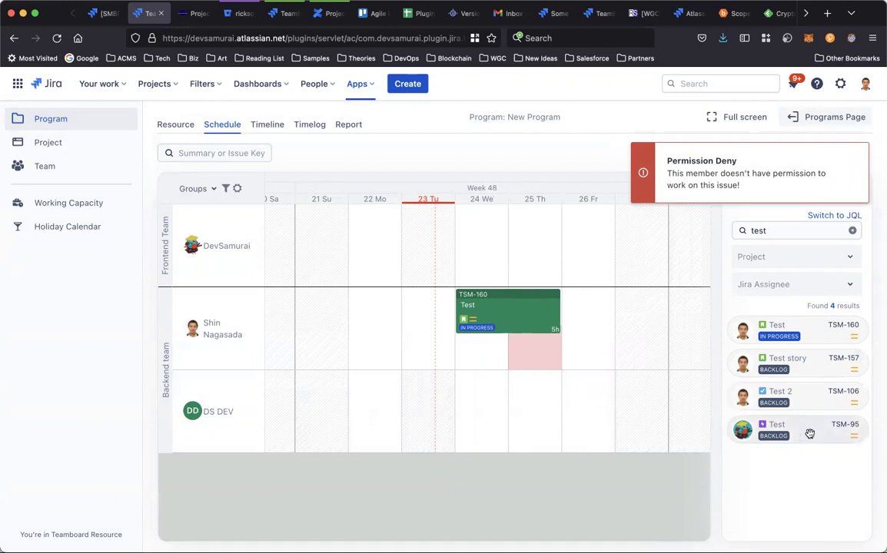
click(582, 232)
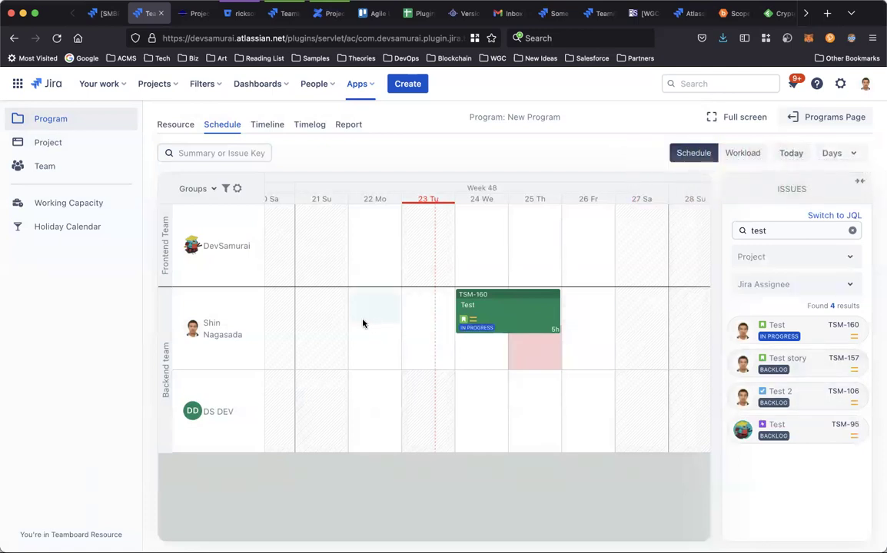
drag(363, 324, 363, 323)
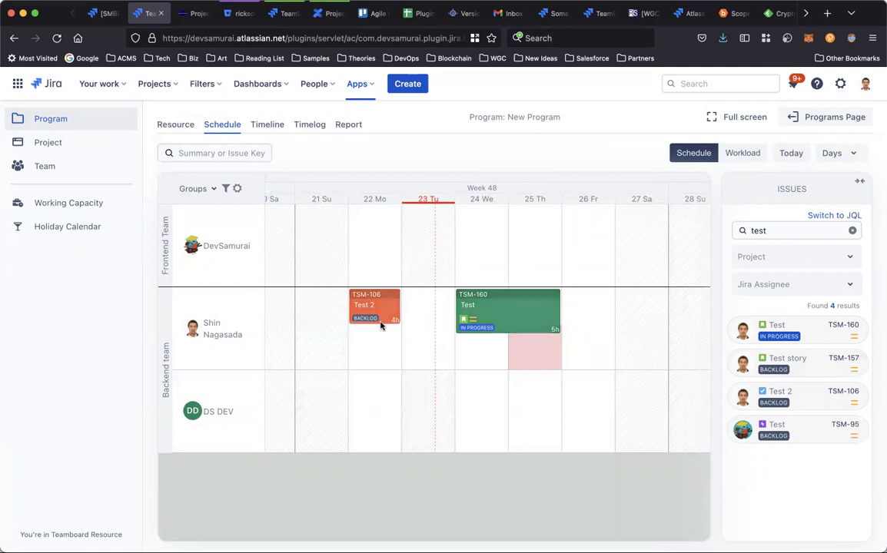
drag(379, 321, 380, 349)
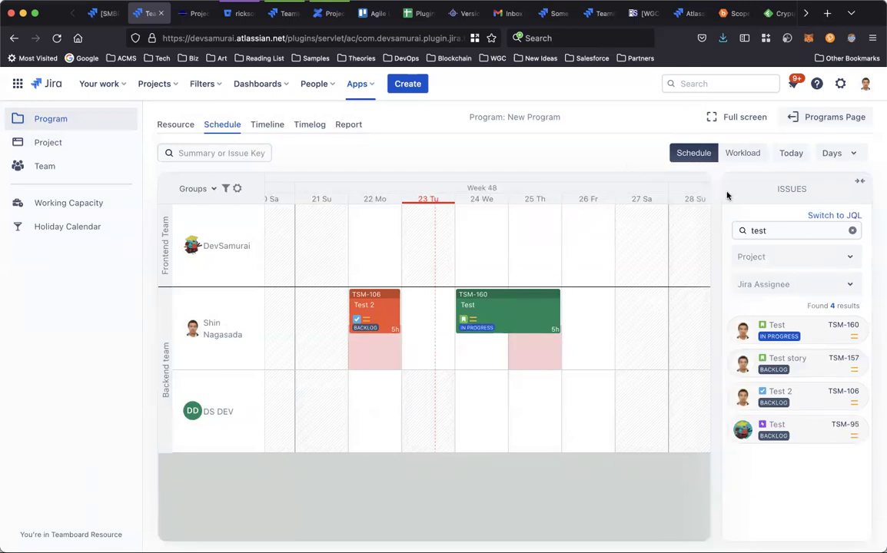
Show each member's daily workload hours, then switch to the program Timeline of Test Story Mapping issues.
click(746, 153)
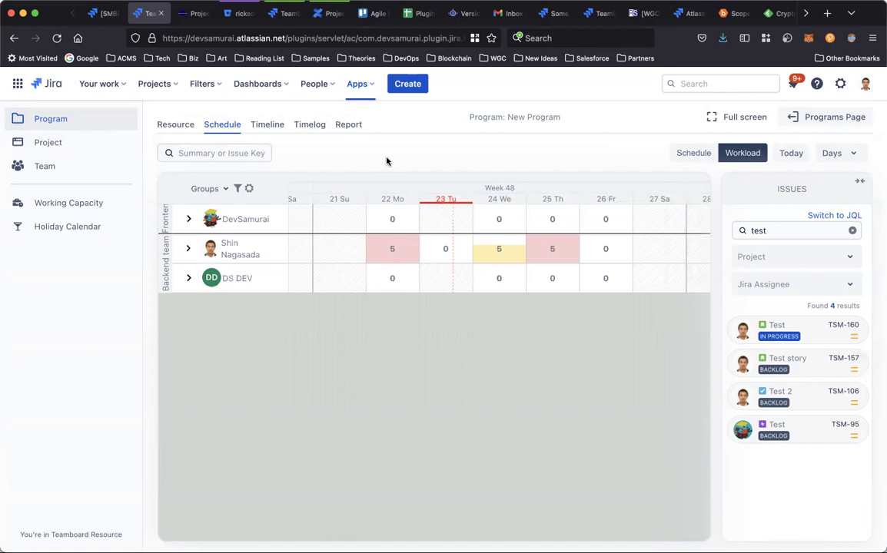
click(268, 128)
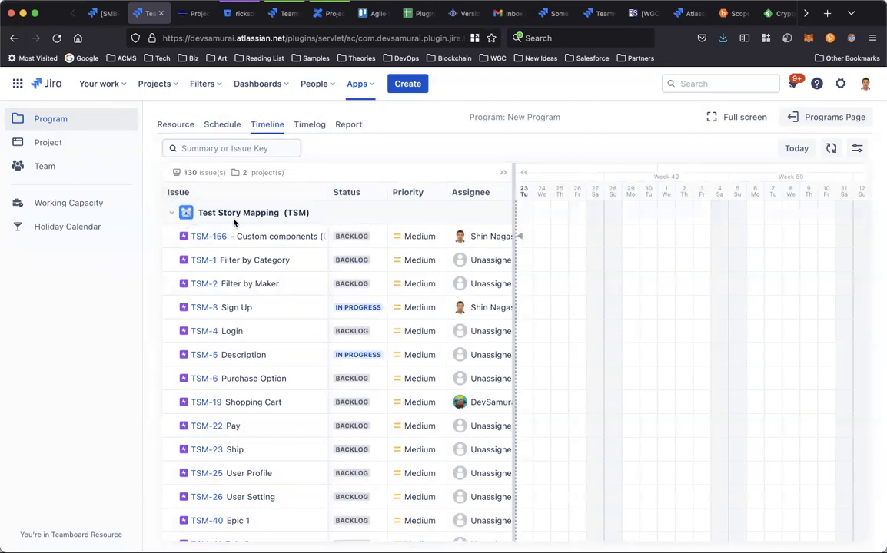
Collapse the Test Story Mapping and TAM-TEST-SMB groups, then re-expand Test Story Mapping.
click(172, 216)
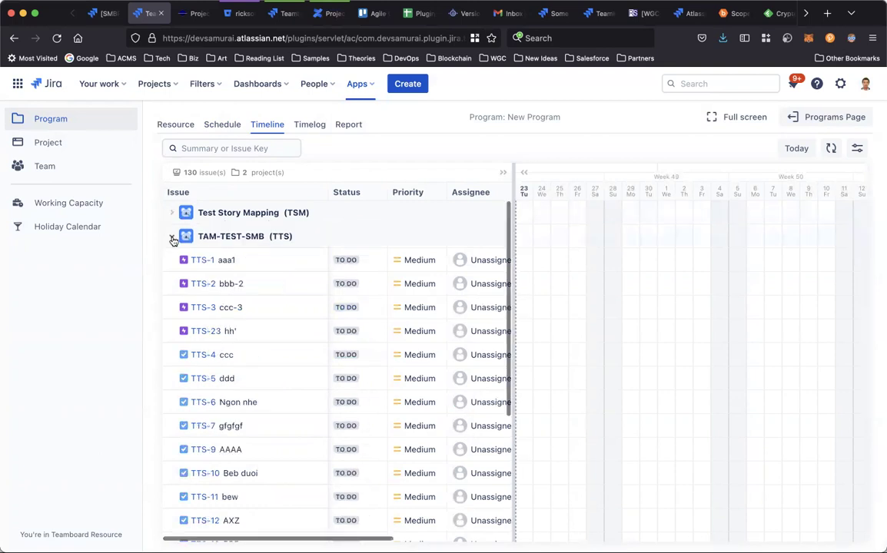
click(172, 236)
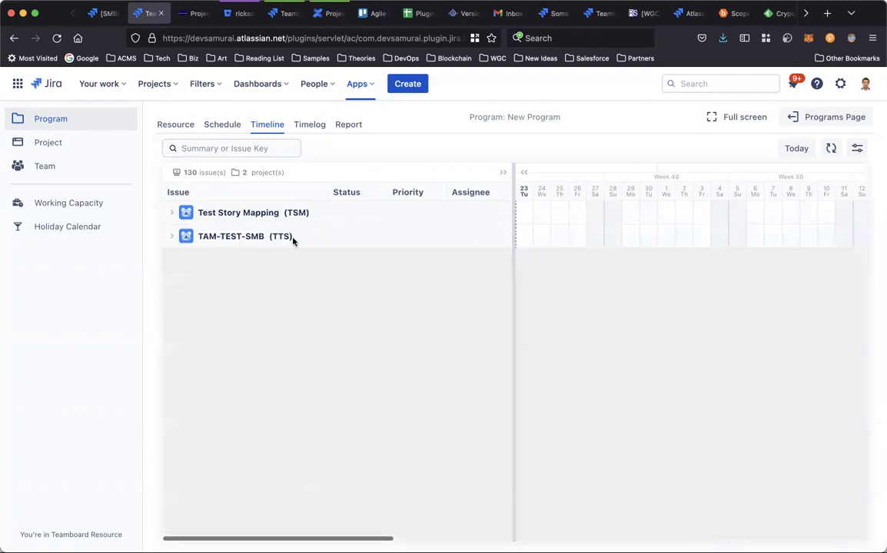
click(171, 213)
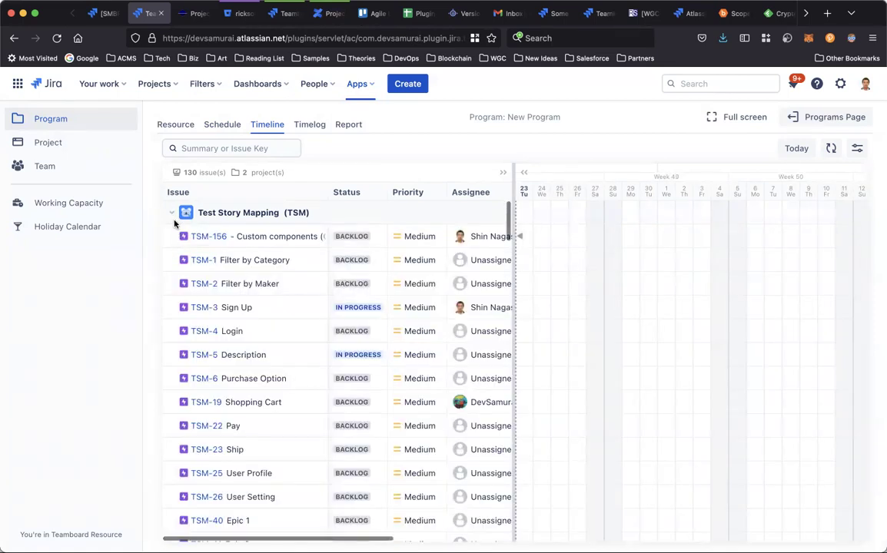
Change the end of TSM-156's summary from '(Coming soon)' to 'edited'.
double_click(284, 235)
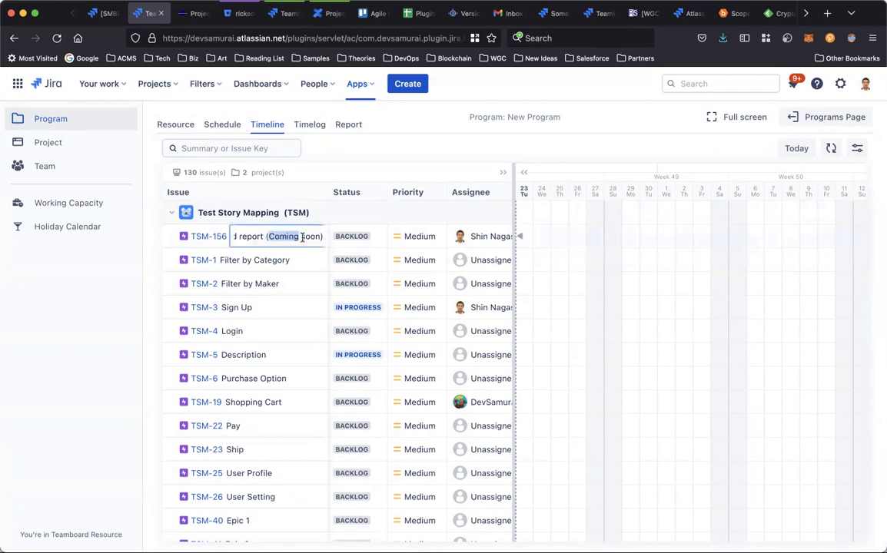
click(302, 236)
key(BackSpace)
key(BackSpace)
key(BackSpace)
key(BackSpace)
key(BackSpace)
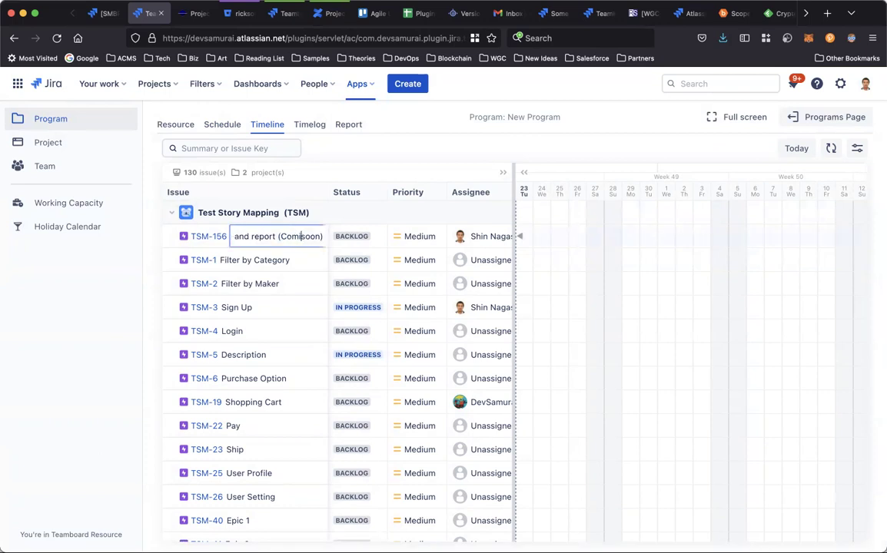
key(BackSpace)
key(BackSpace)
key(alt+shift+Right)
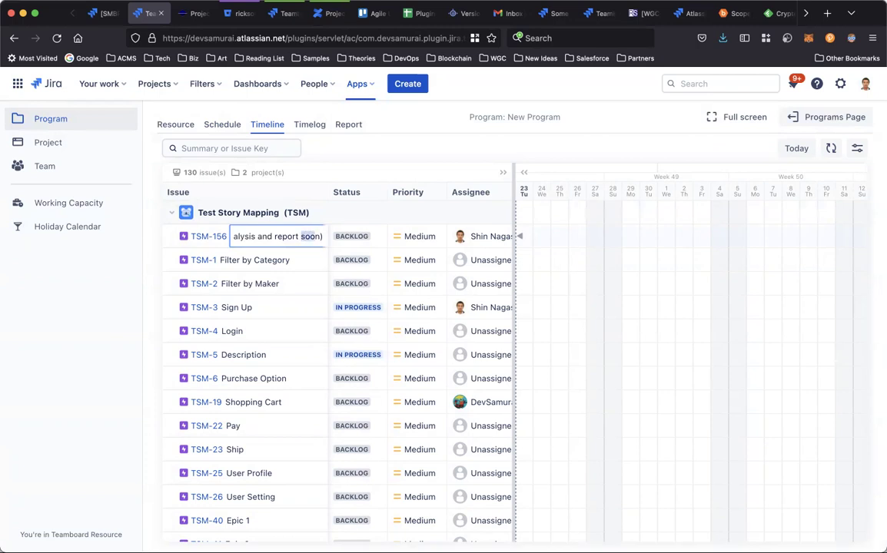
text(edited)
key(Return)
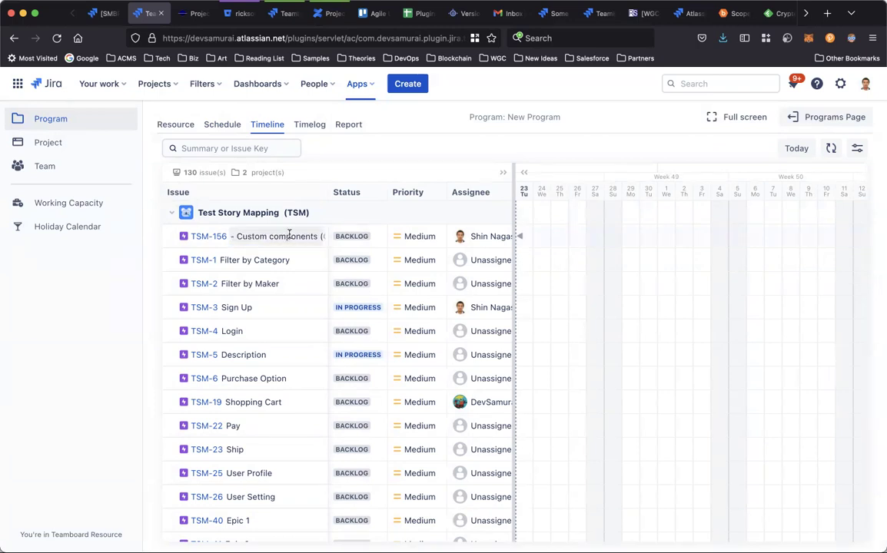
scroll(298, 240, right, 3)
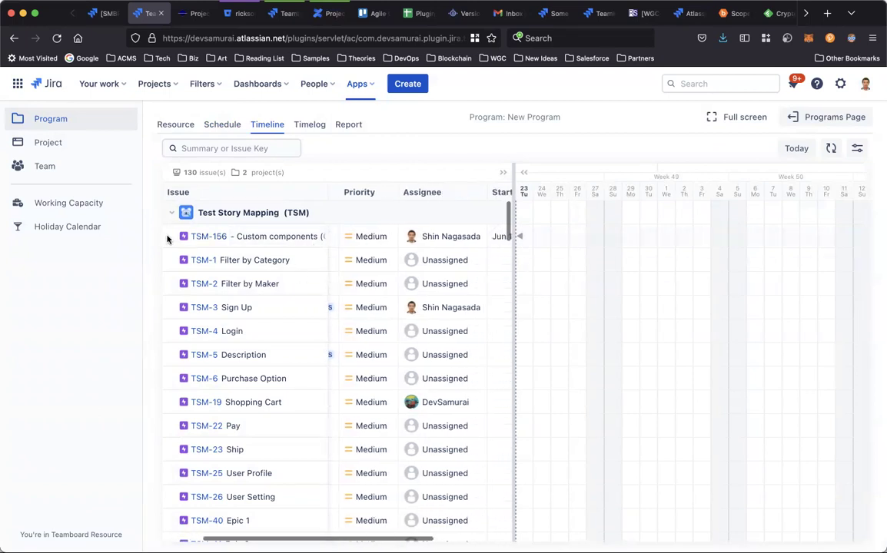
Switch to full list view and adjust the Issue column width, checking TSM-156's edited summary.
click(504, 176)
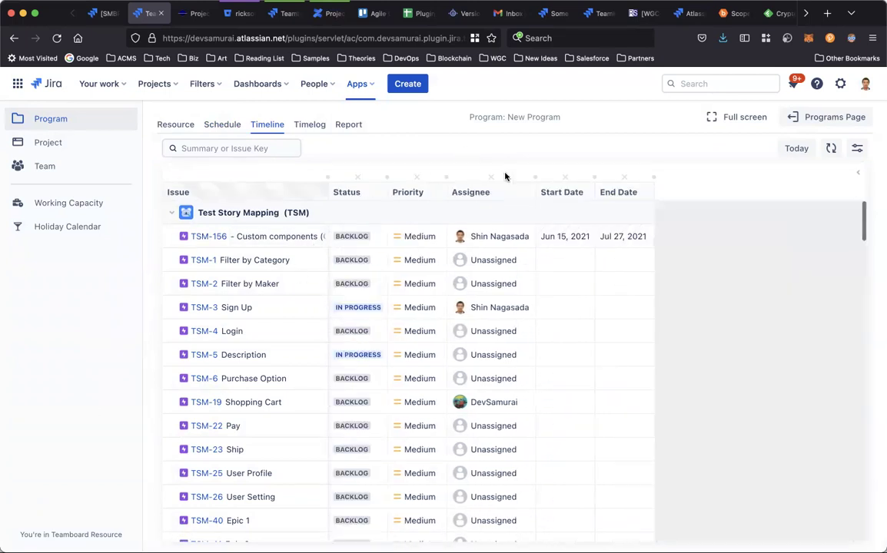
drag(328, 192, 433, 205)
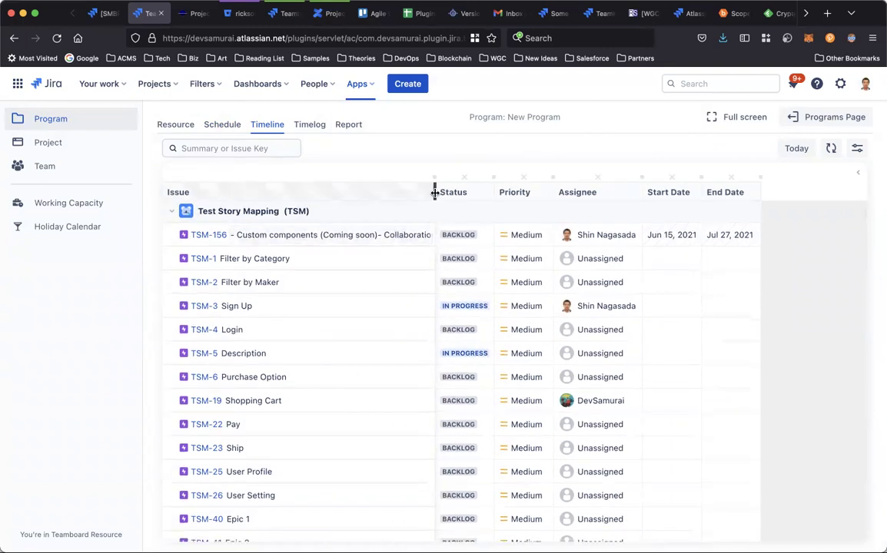
drag(434, 192, 514, 193)
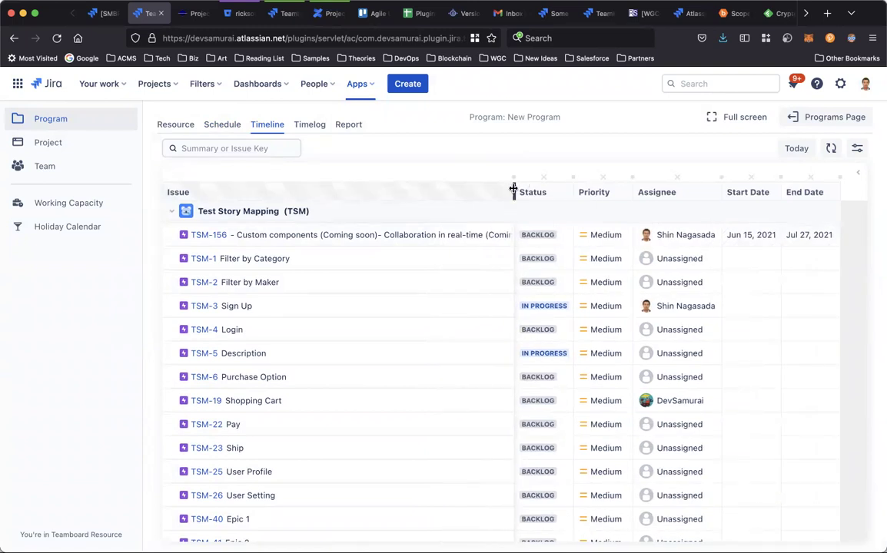
drag(514, 192, 581, 181)
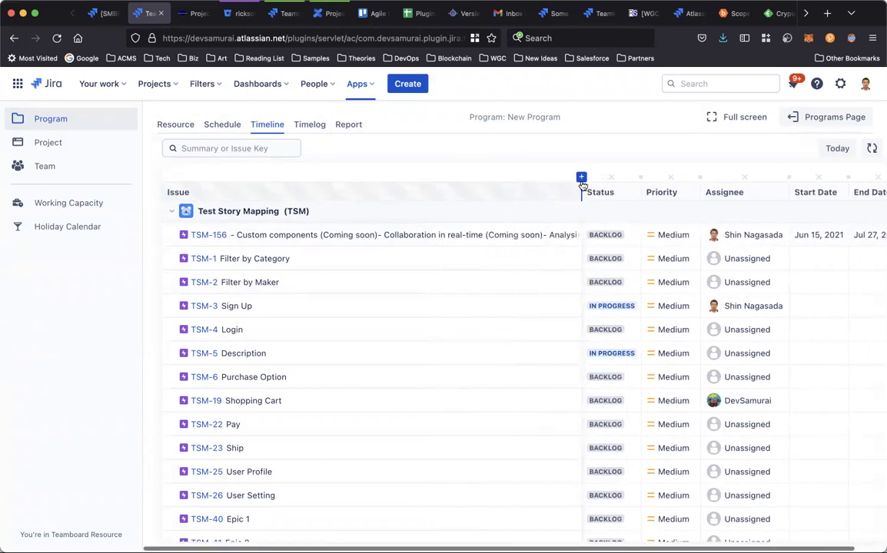
scroll(513, 235, right, 2)
click(501, 235)
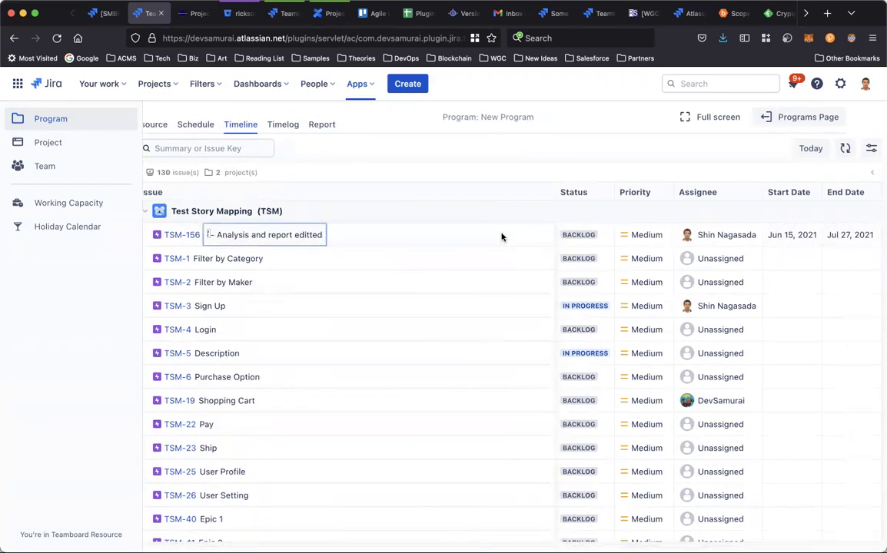
click(463, 206)
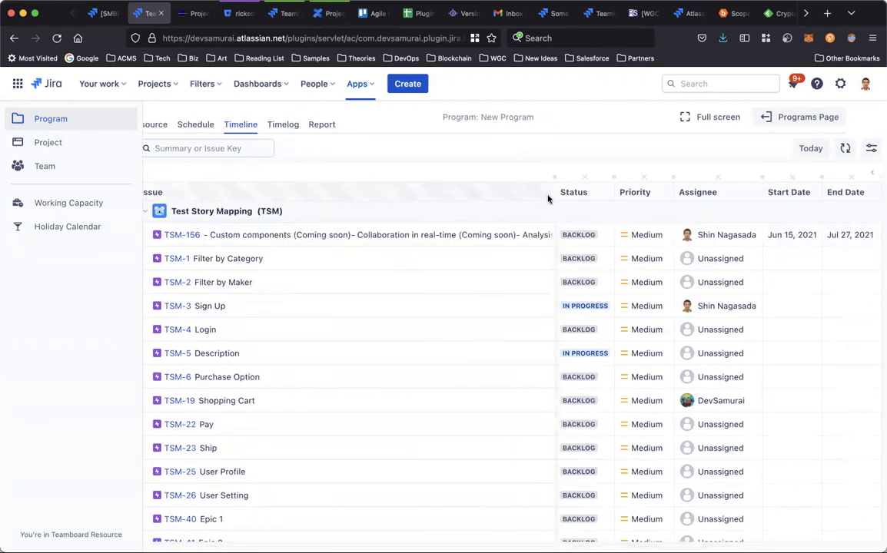
drag(554, 192, 381, 191)
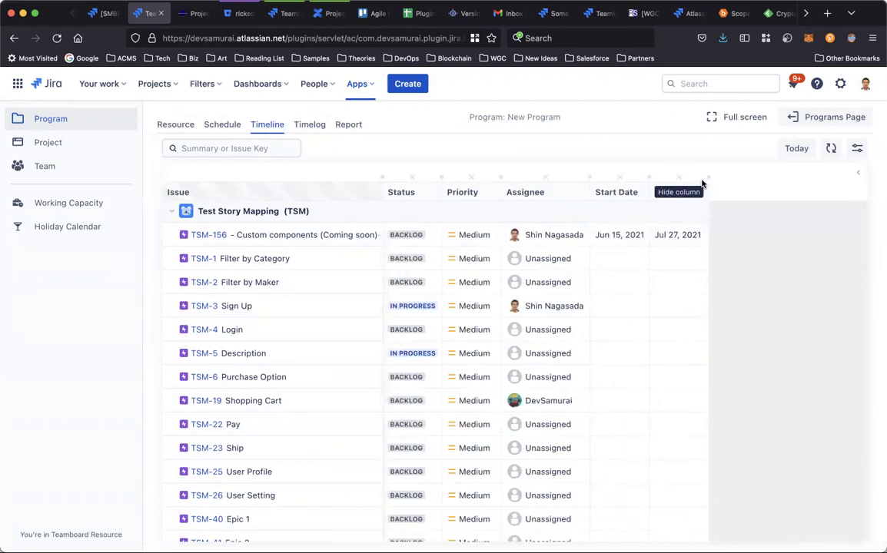
Add an Original estimate column to the table, then hide it again.
click(708, 178)
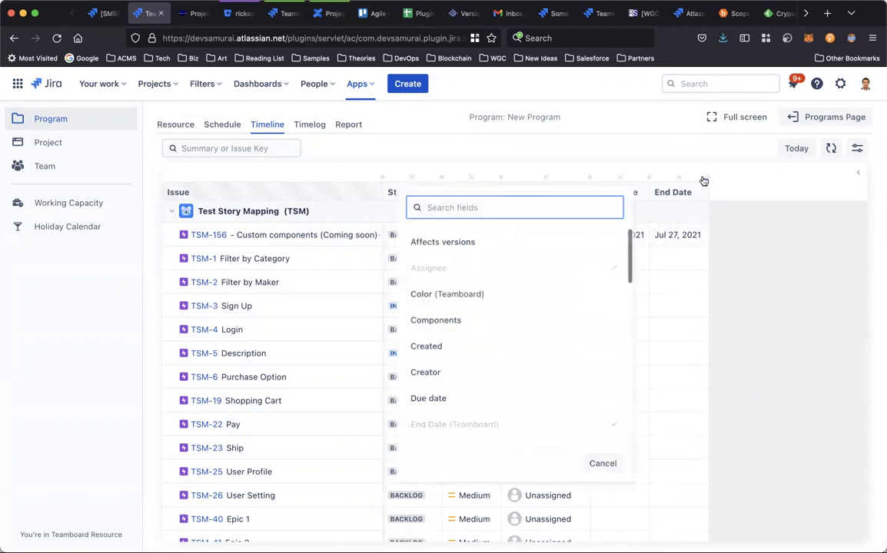
scroll(475, 341, down, 1)
scroll(478, 340, down, 3)
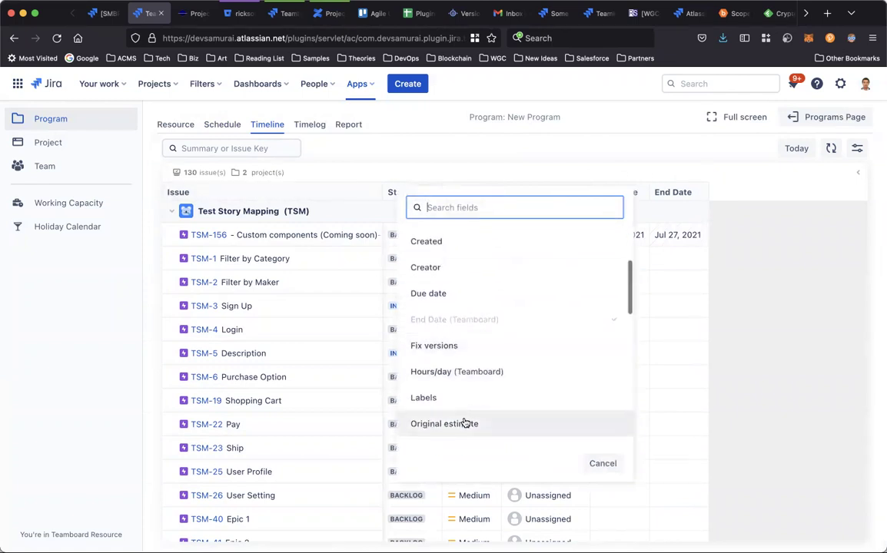
click(466, 423)
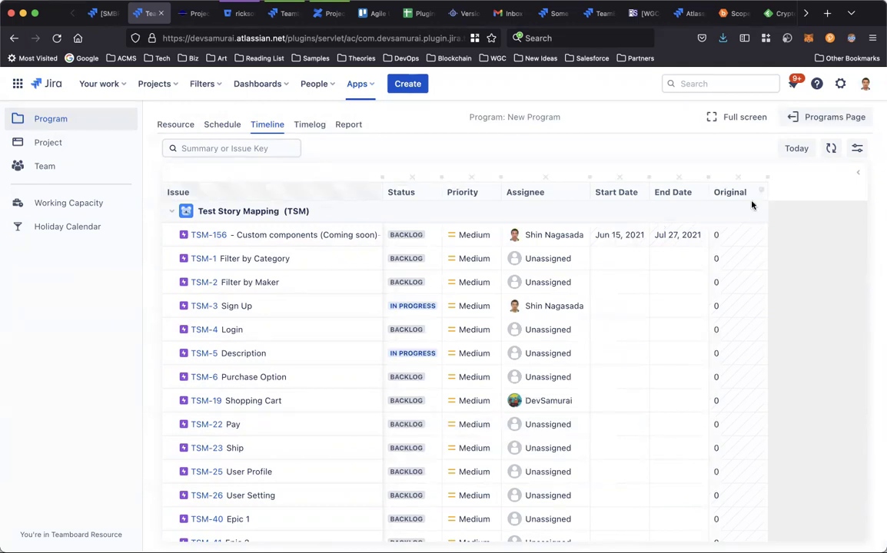
mouse_move(734, 182)
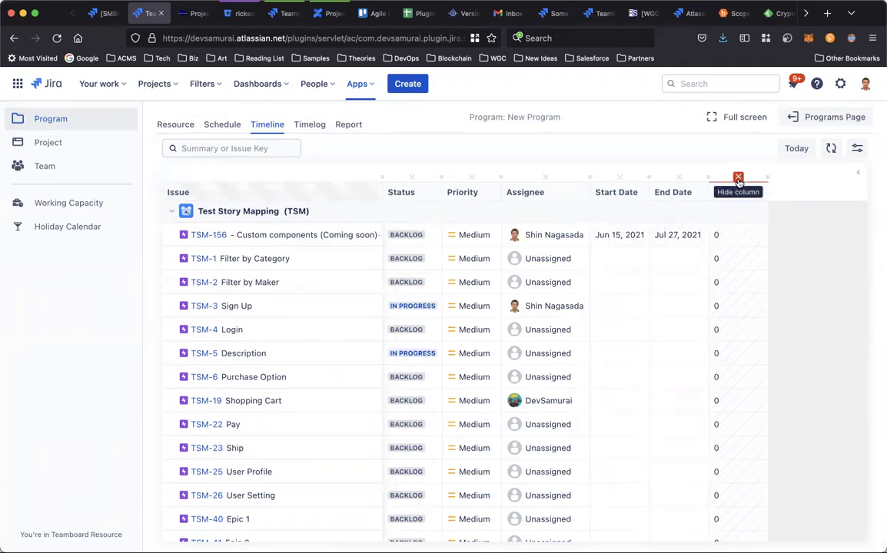
click(737, 179)
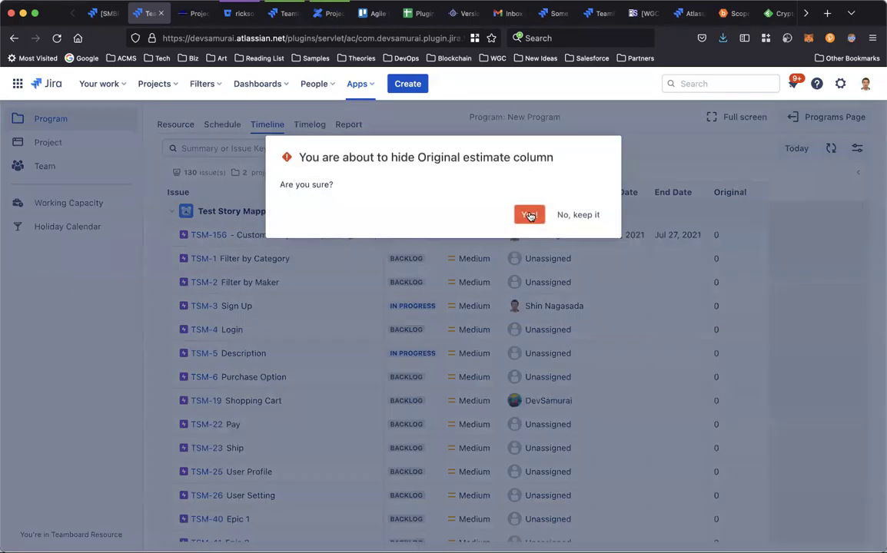
click(529, 216)
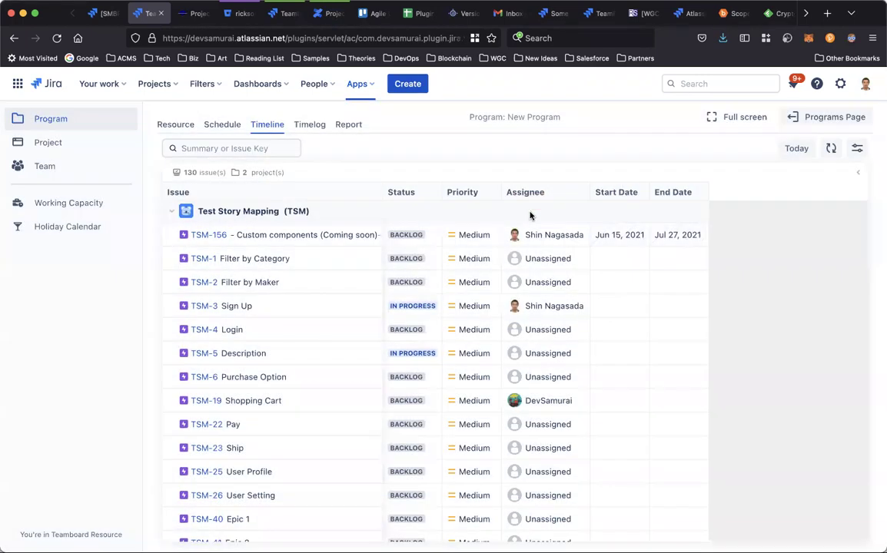
Restore the timeline chart grid (weeks 48–50) next to the issue list.
click(857, 173)
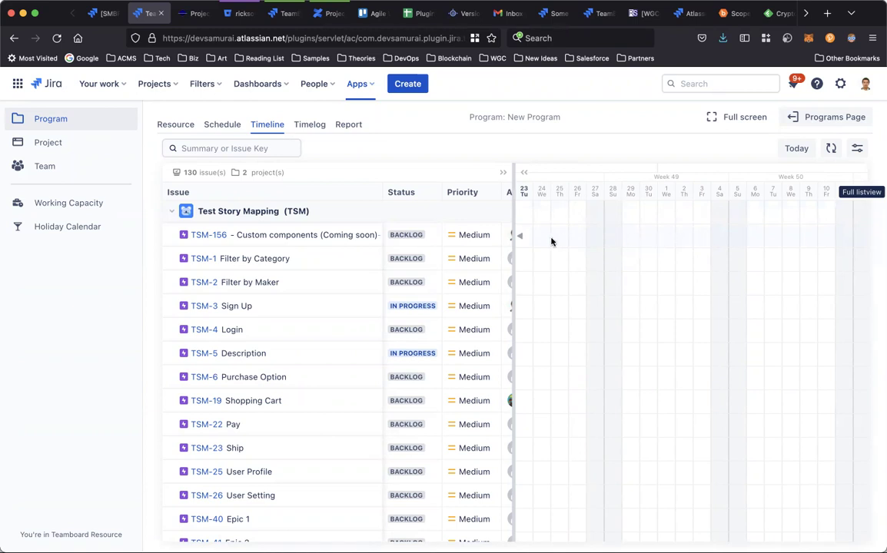
Plan TSM-2 Filter by Maker on Jun 16, 2021, switching to a permitted assignee after the first is rejected.
click(521, 238)
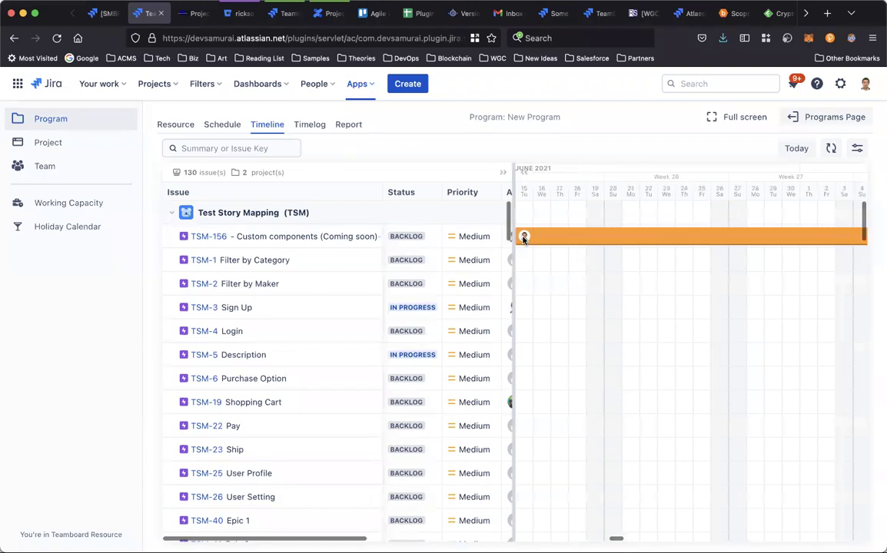
click(541, 286)
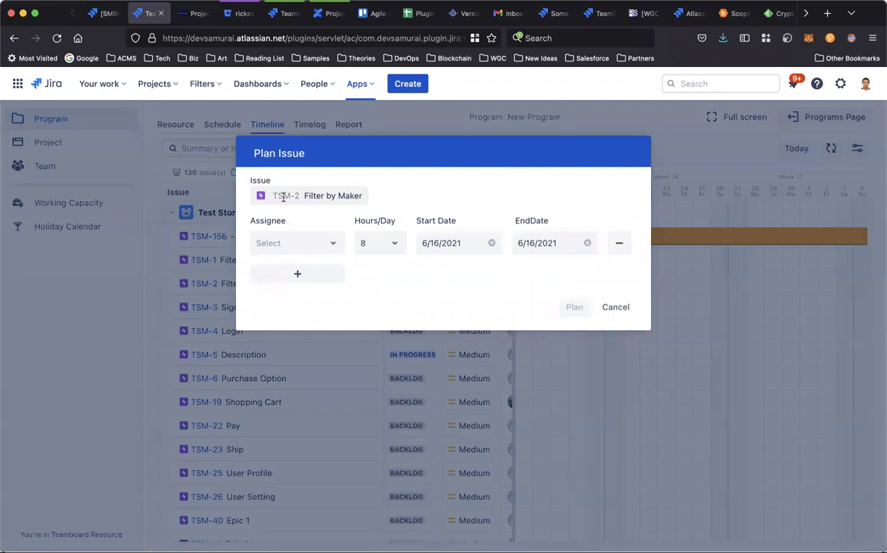
click(310, 247)
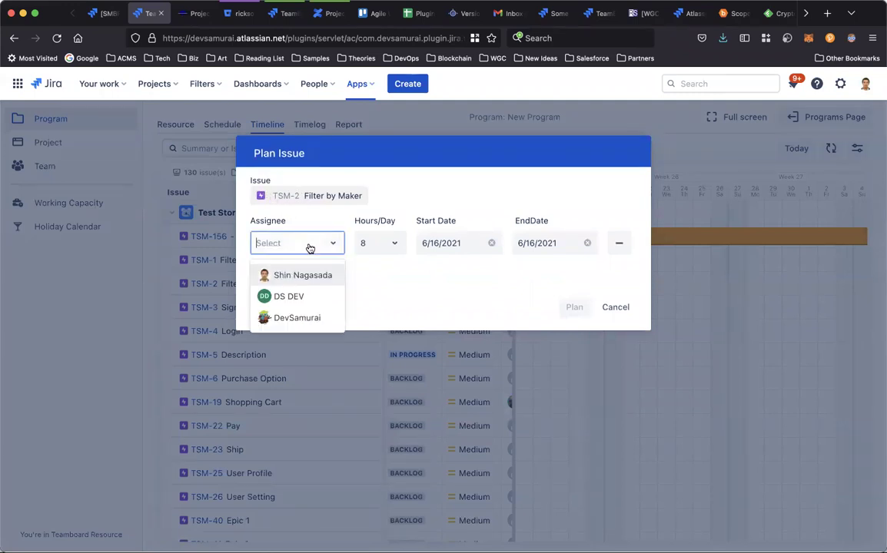
click(284, 296)
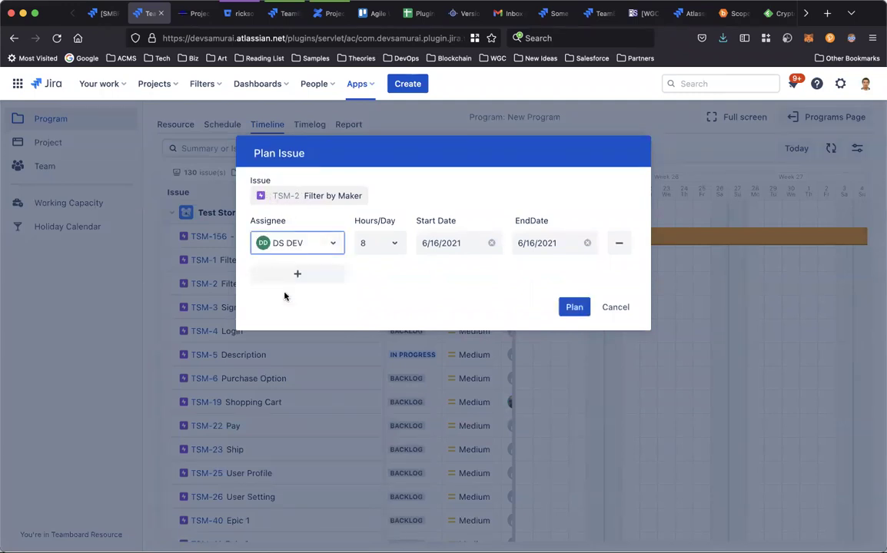
click(571, 308)
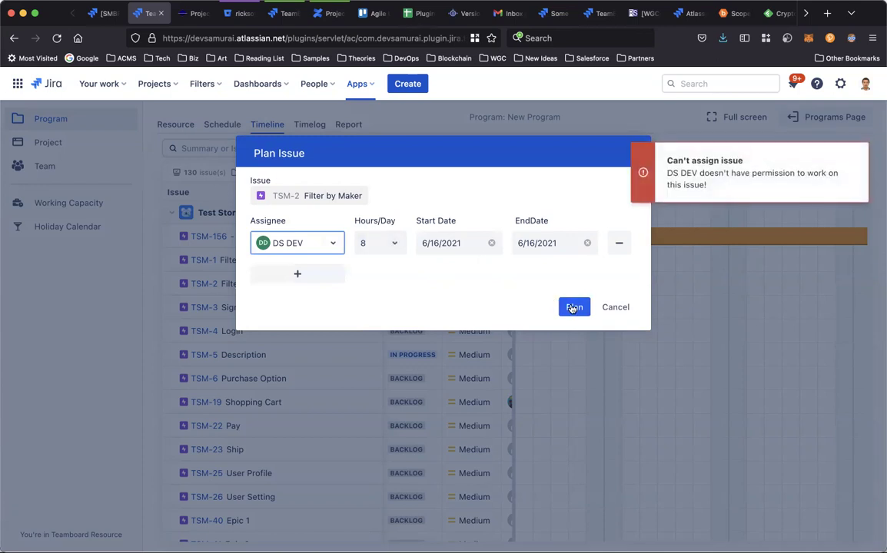
click(318, 247)
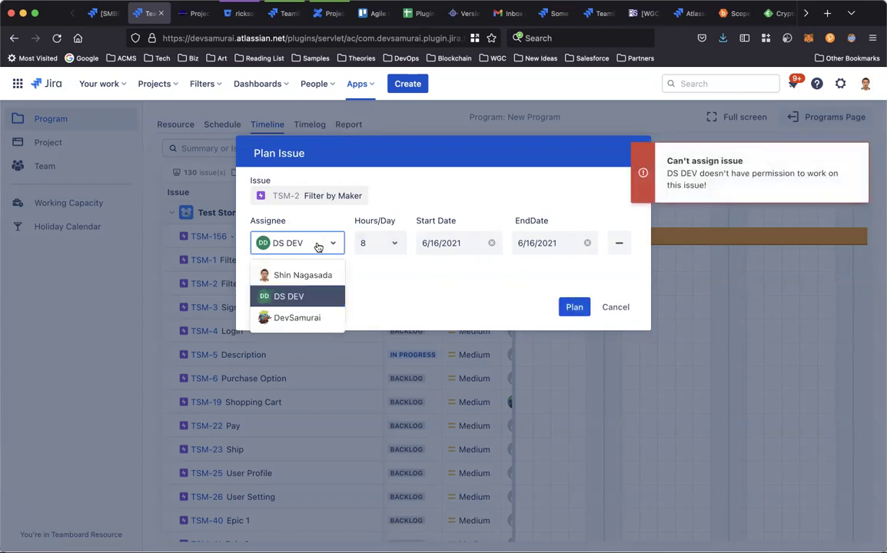
click(295, 276)
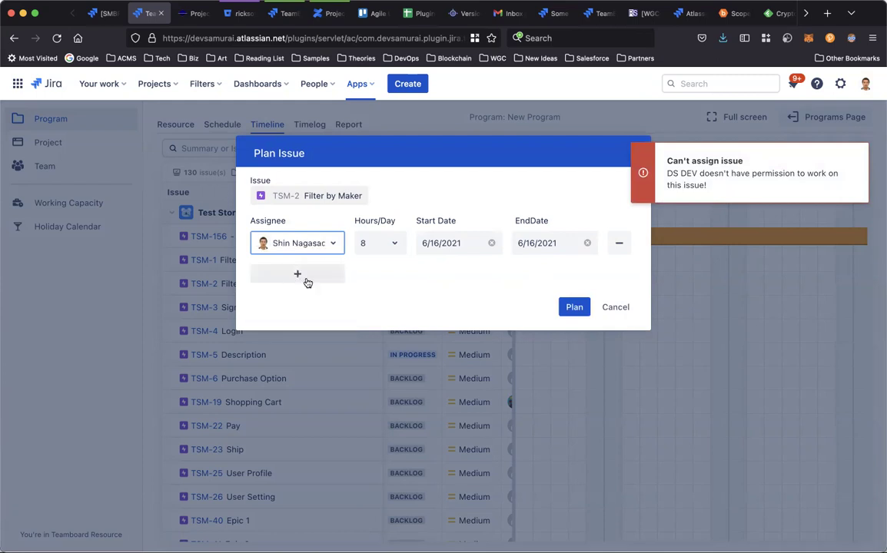
click(568, 308)
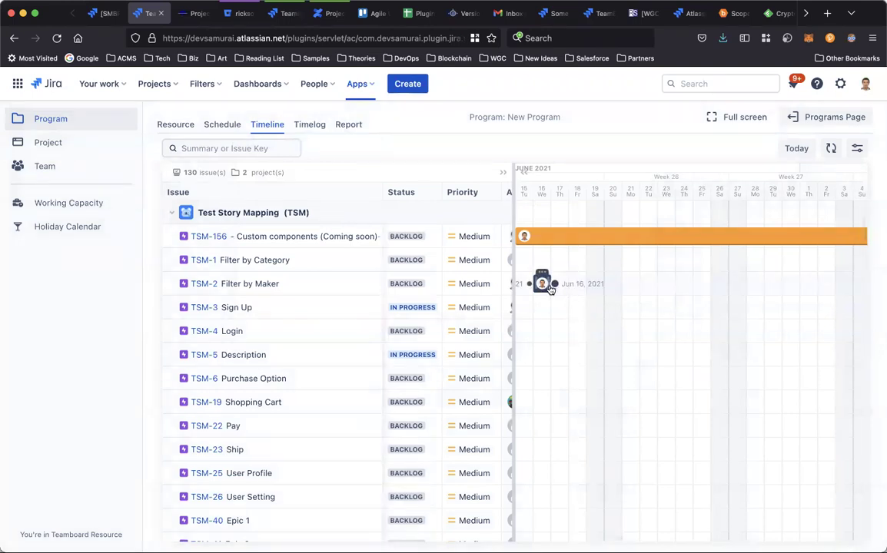
Extend TSM-2, plan TSM-3 Sign Up for Jun 23–28, and make TSM-3 depend on TSM-2.
drag(551, 286, 638, 285)
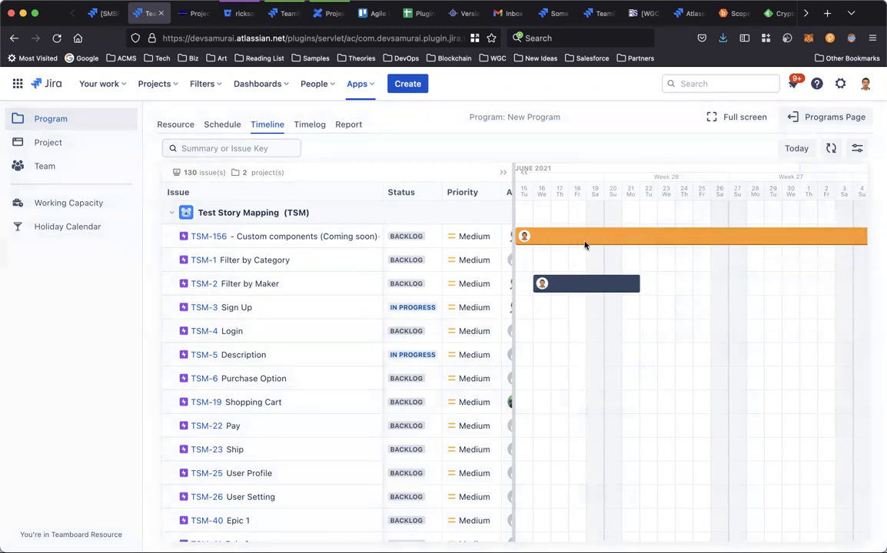
click(665, 308)
mouse_move(679, 311)
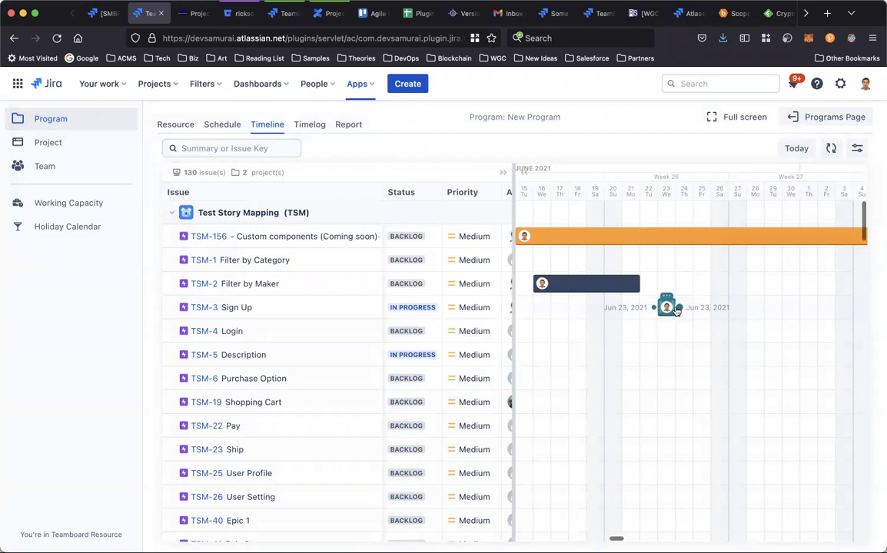
drag(677, 309, 751, 317)
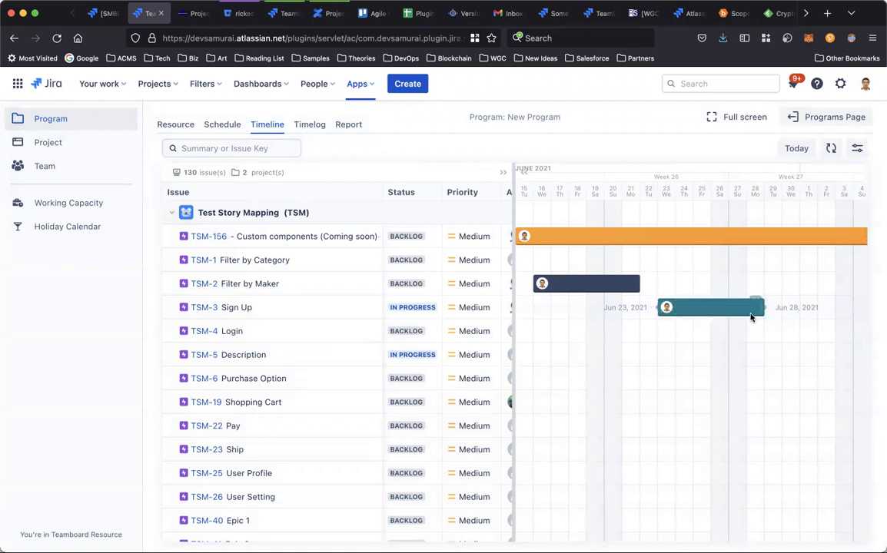
mouse_move(641, 285)
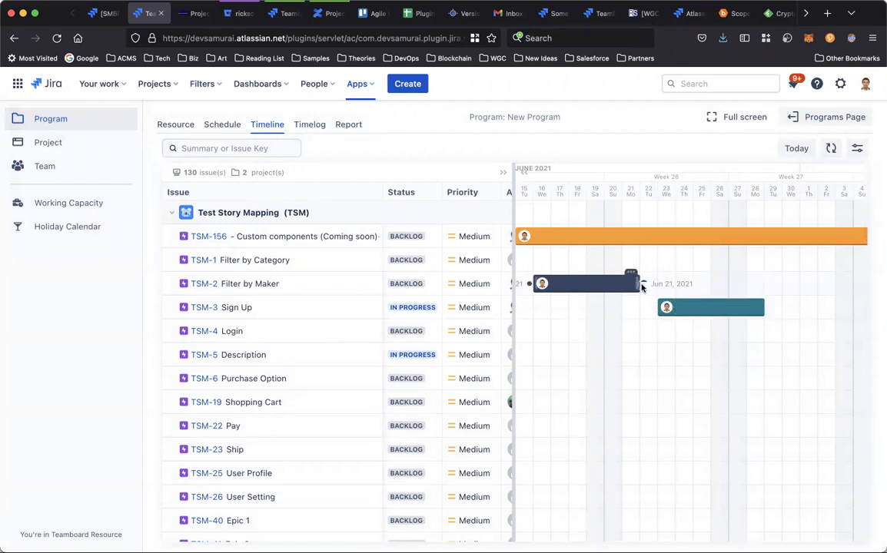
drag(641, 286, 664, 310)
Delete the TSM-2 to TSM-3 finish-to-start link and create a Start-to-Start link instead.
click(649, 293)
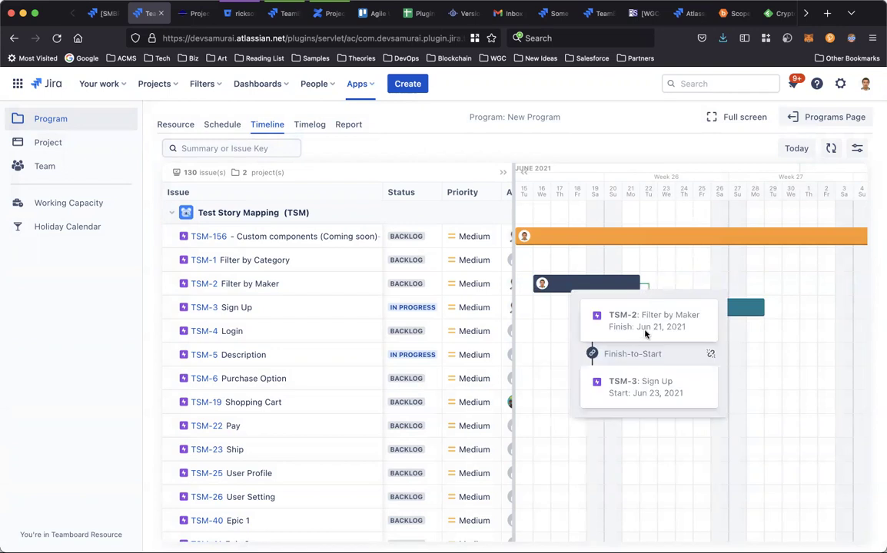
click(681, 282)
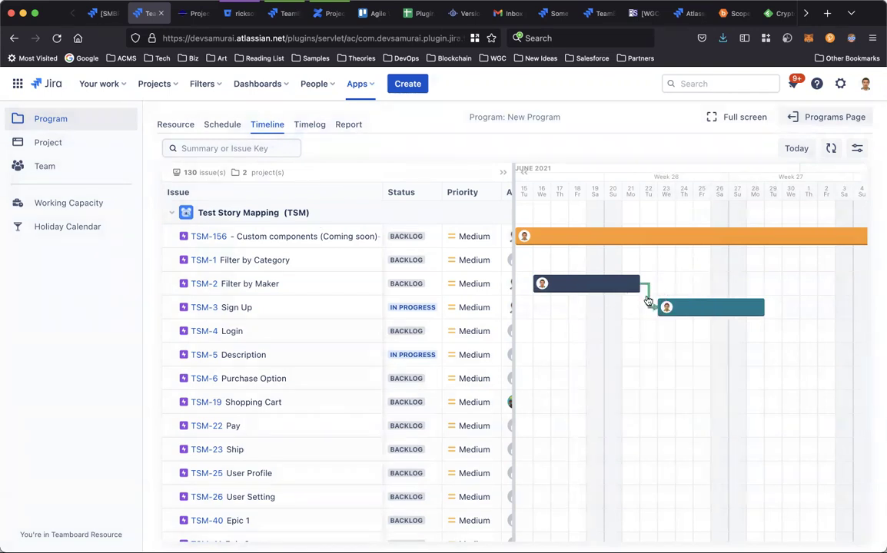
click(648, 300)
click(709, 363)
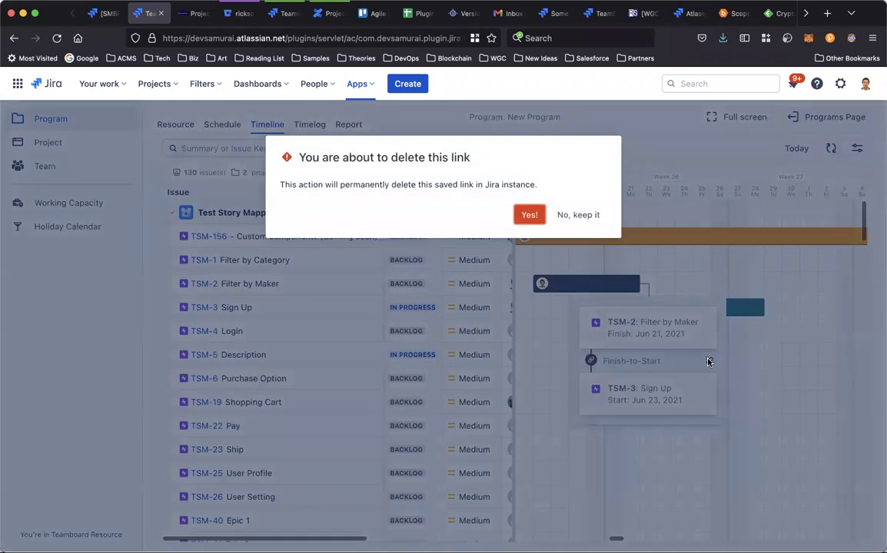
click(530, 216)
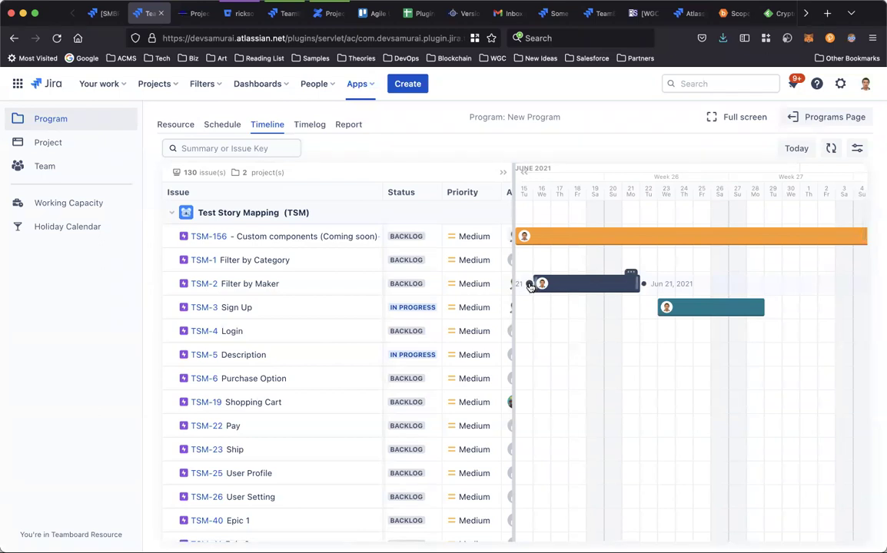
mouse_move(529, 286)
mouse_down()
mouse_move(536, 321)
mouse_move(646, 325)
mouse_move(659, 309)
mouse_up()
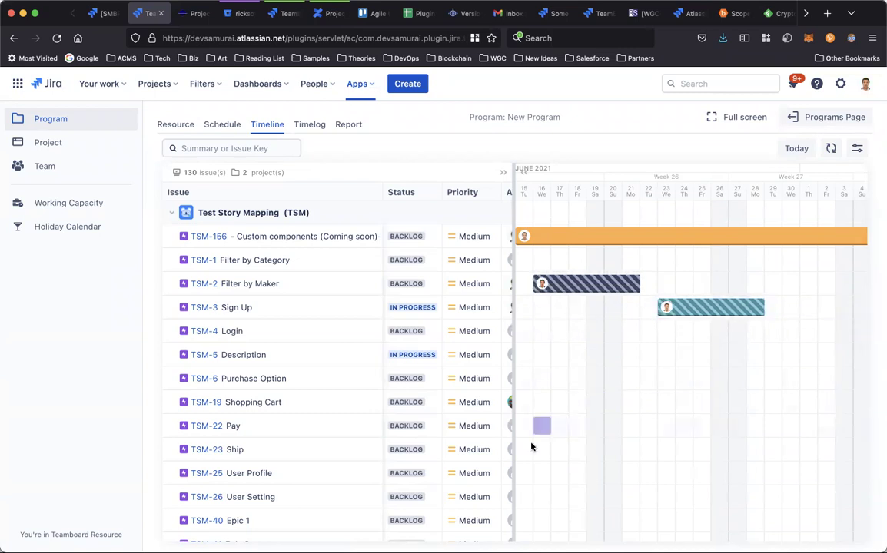
drag(528, 285, 672, 307)
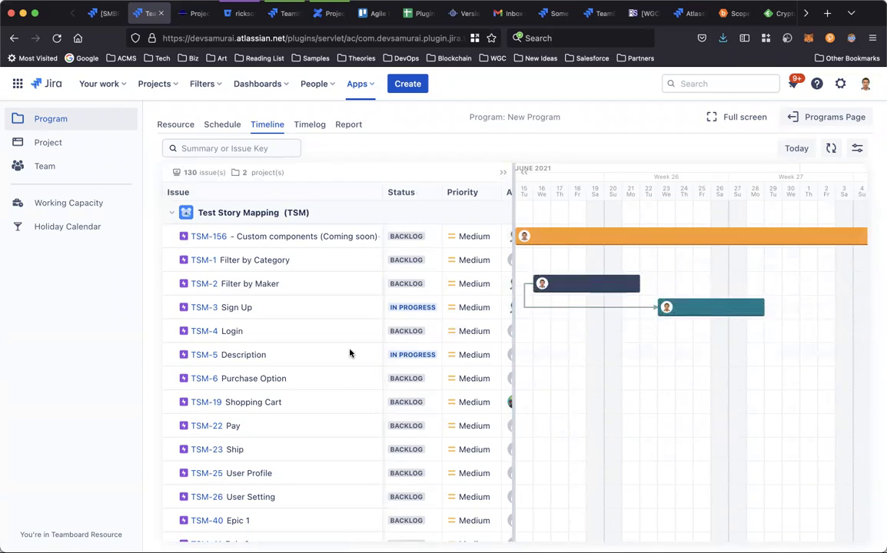
In Timelog, log 5 hours on TSM-106 (22nd) and TSM-160 (24th), then open the Report.
scroll(574, 426, down, 3)
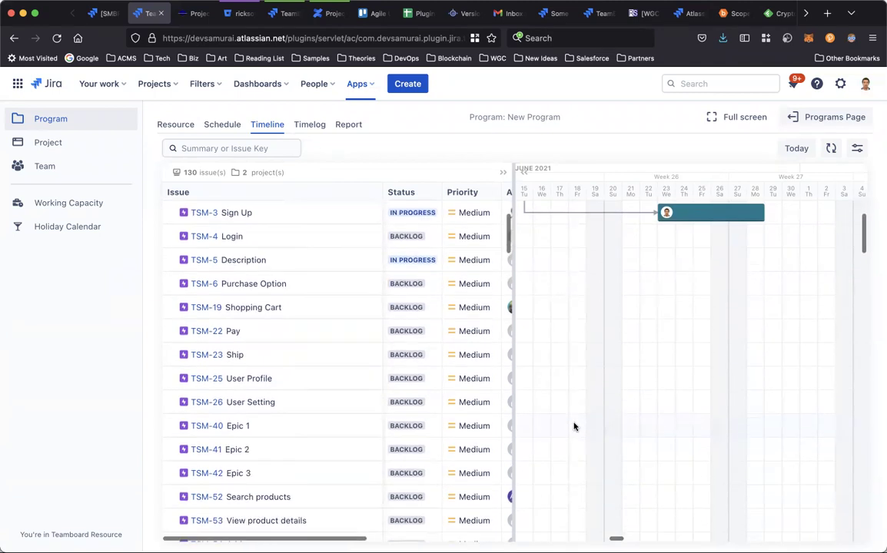
scroll(572, 423, up, 3)
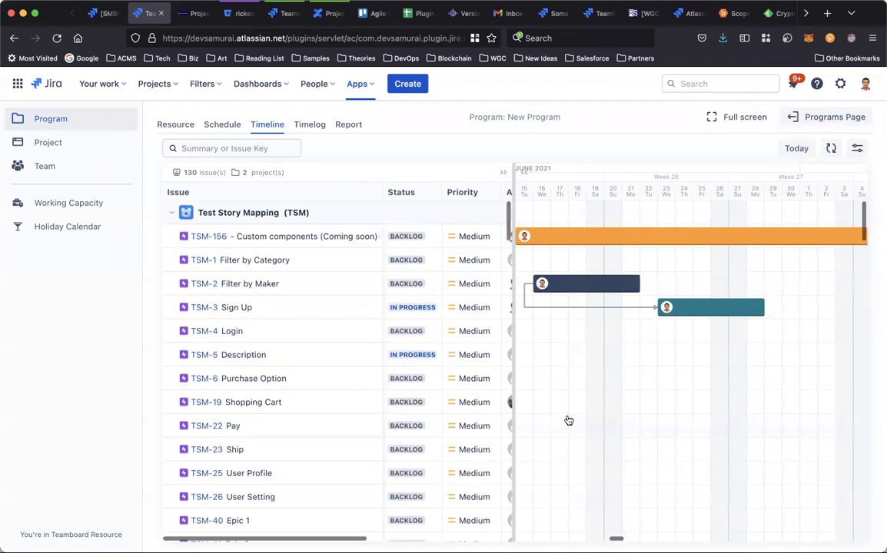
click(311, 125)
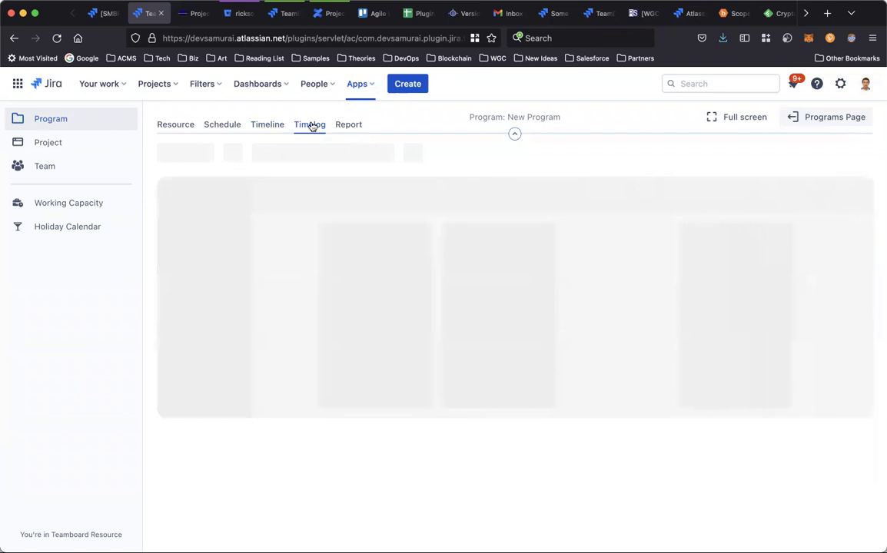
mouse_move(483, 261)
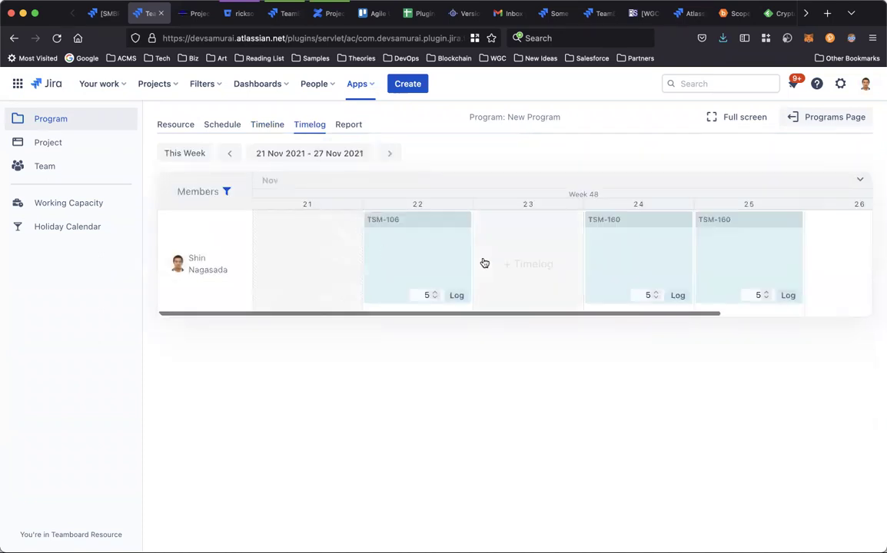
click(457, 296)
click(677, 297)
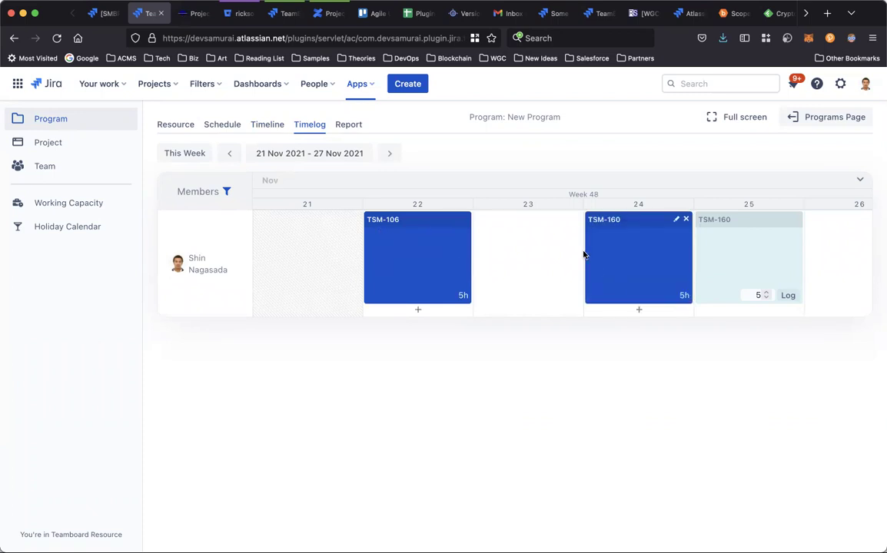
click(348, 126)
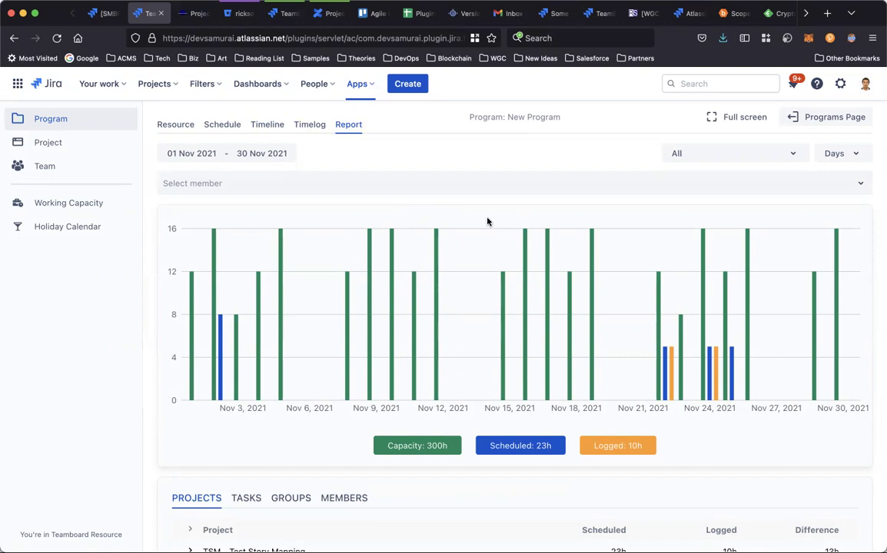
scroll(487, 221, down, 2)
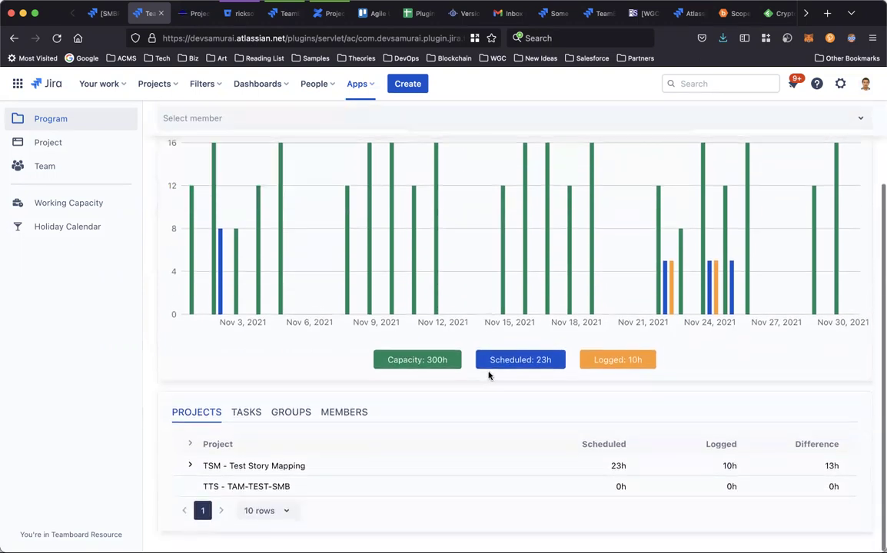
scroll(491, 373, up, 2)
click(711, 158)
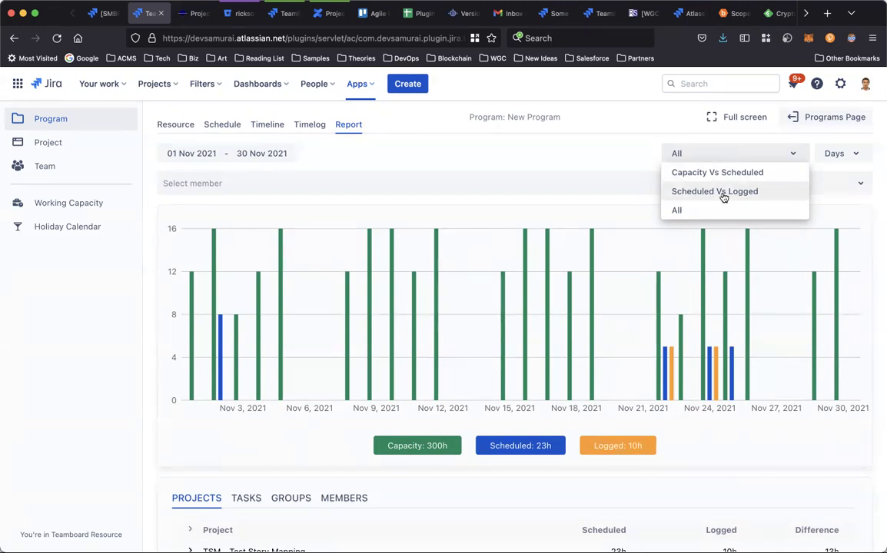
click(585, 161)
click(317, 191)
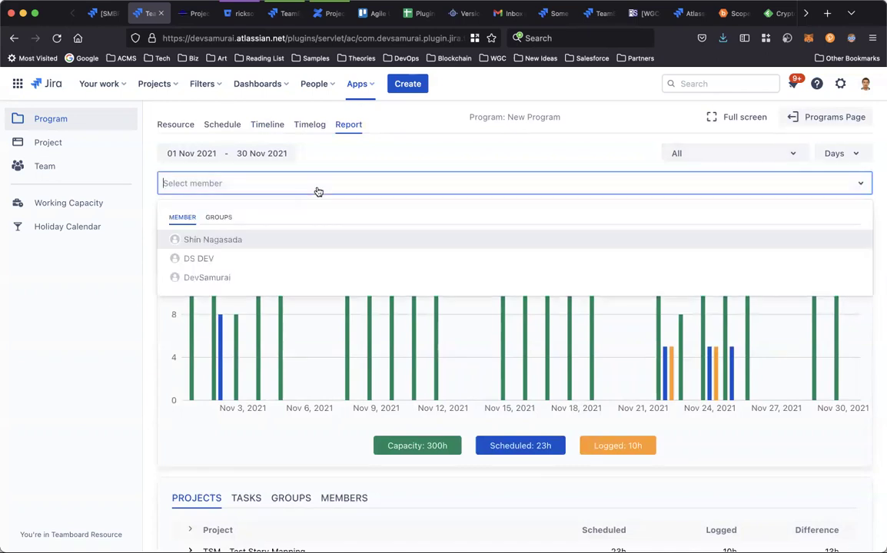
click(228, 243)
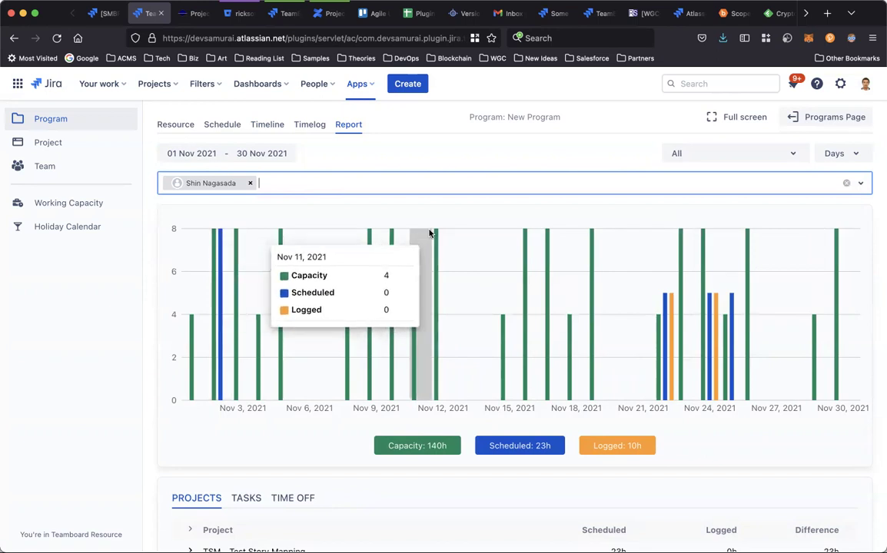
click(250, 185)
scroll(254, 307, down, 3)
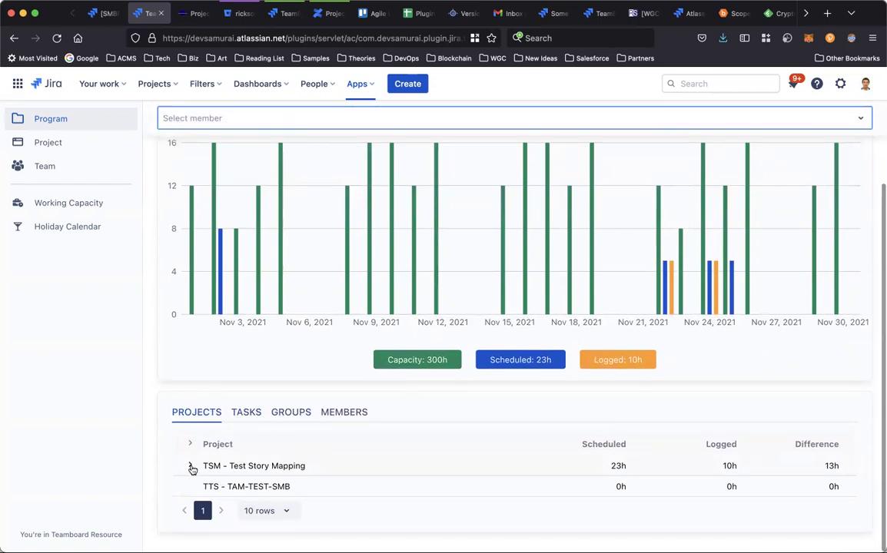
Expand TSM, view the Tasks, Groups and Members breakdowns, and open the 80h-capacity member's report.
click(190, 467)
scroll(327, 501, down, 2)
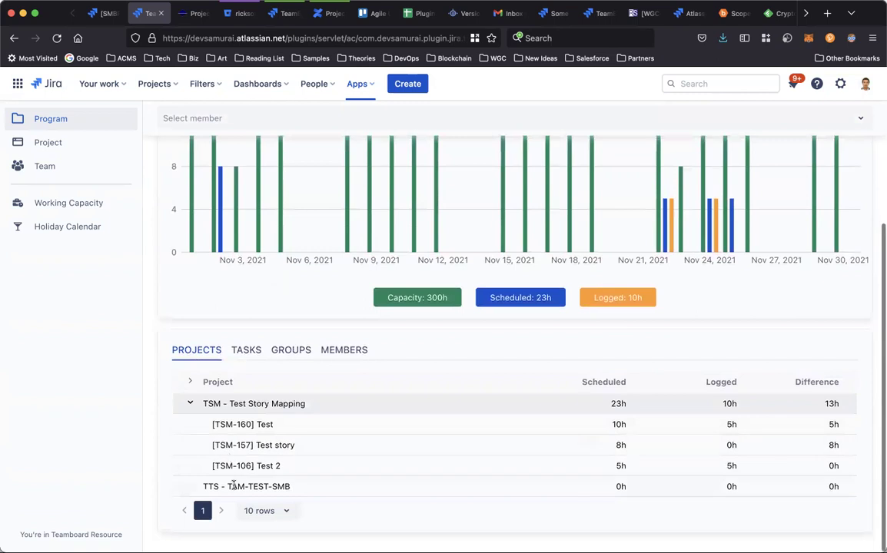
click(247, 355)
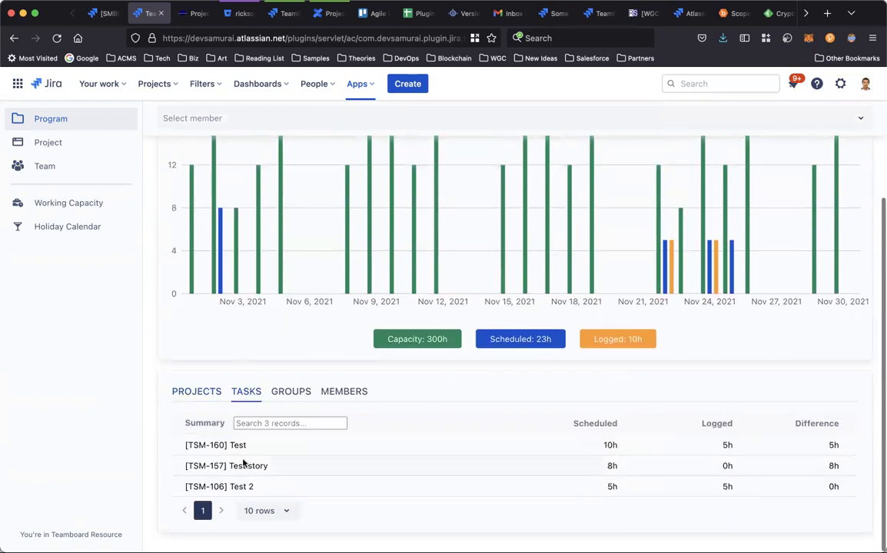
click(296, 395)
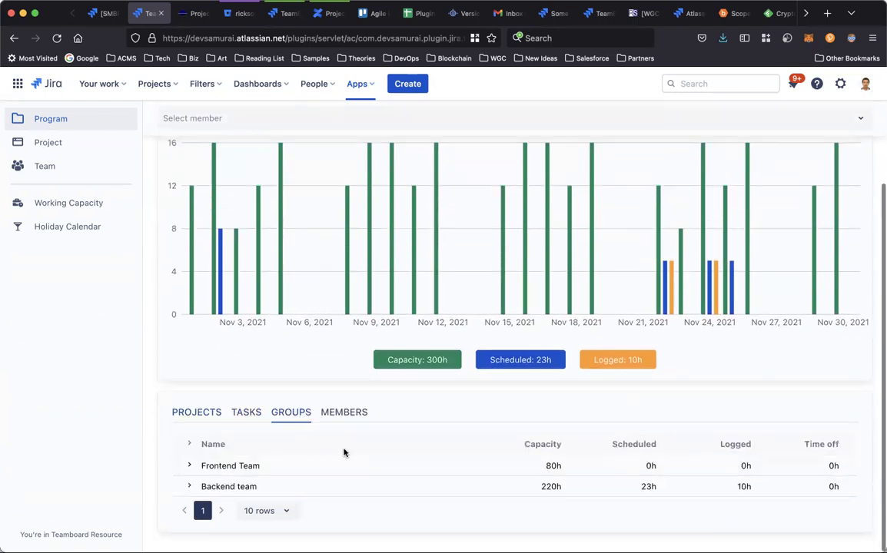
click(342, 415)
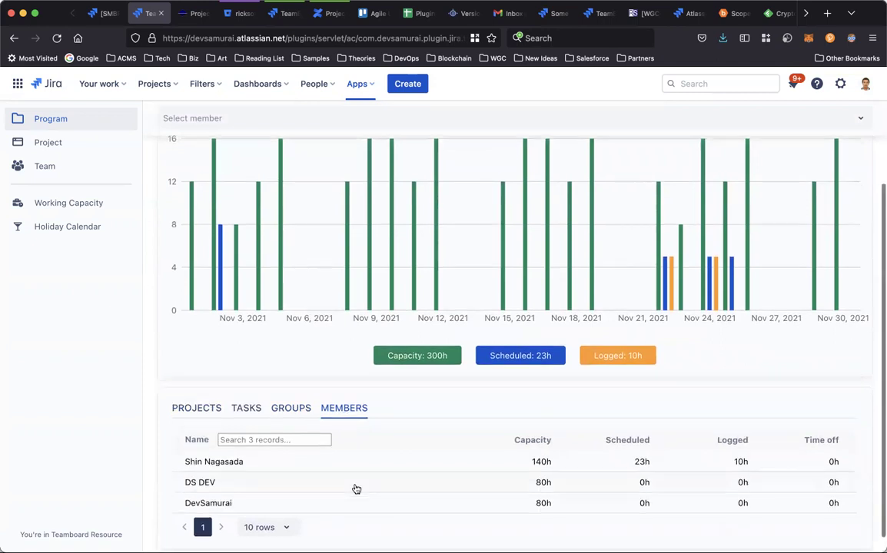
click(223, 467)
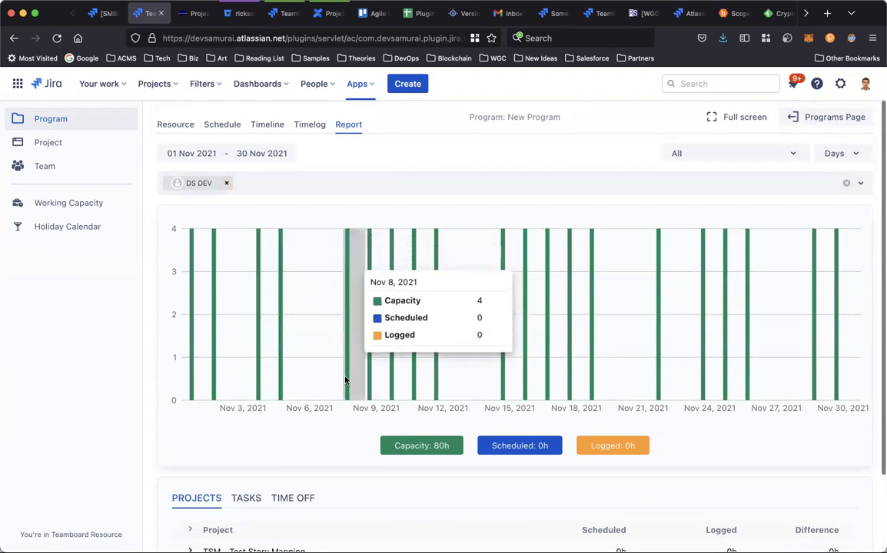
View the member's per-task hours (three tasks at 0h), then their empty Time Off breakdown.
scroll(325, 442, down, 1)
scroll(325, 442, down, 3)
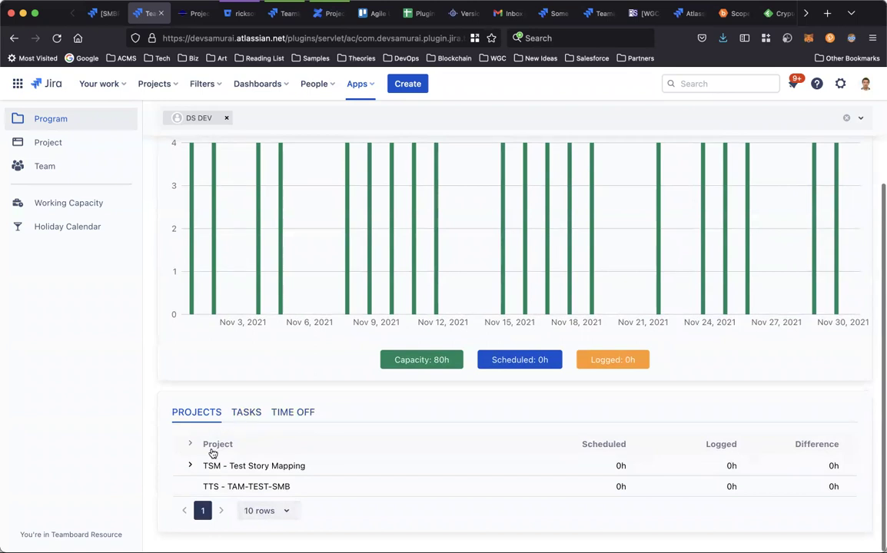
scroll(229, 217, up, 3)
scroll(185, 273, down, 3)
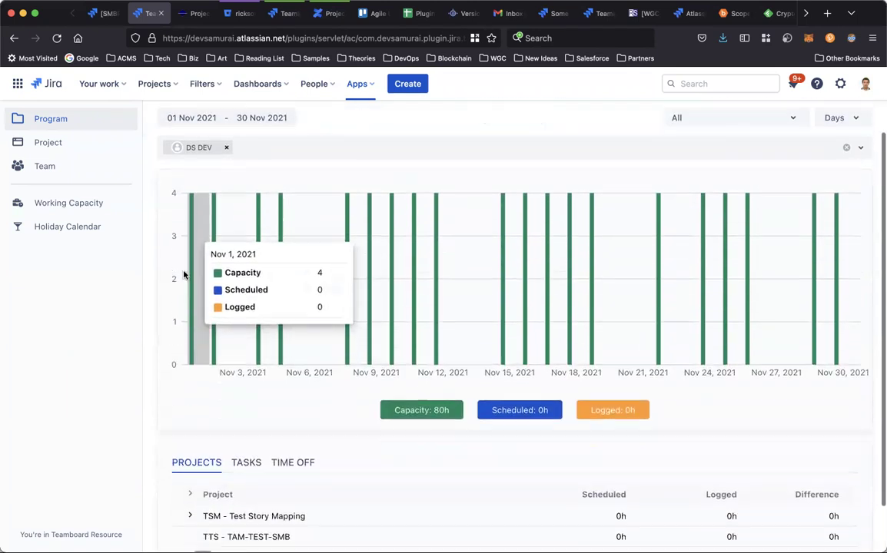
click(247, 412)
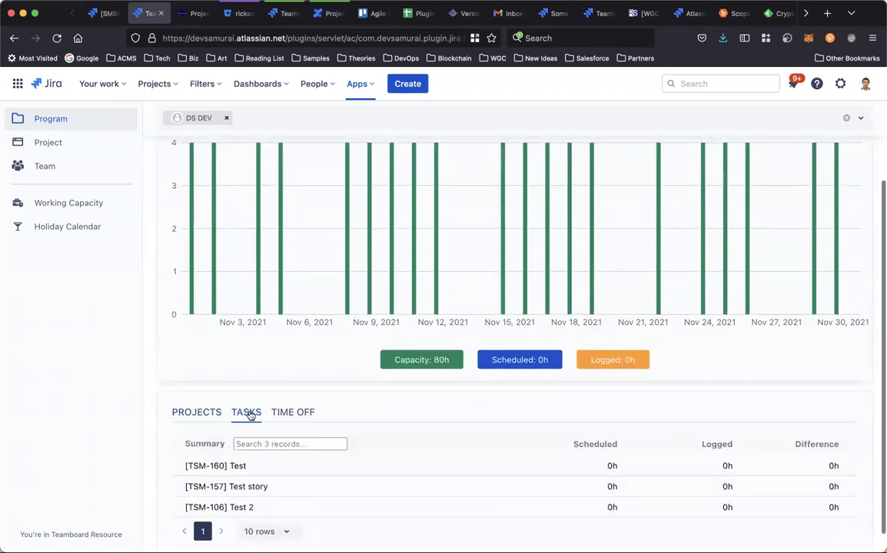
scroll(234, 199, up, 3)
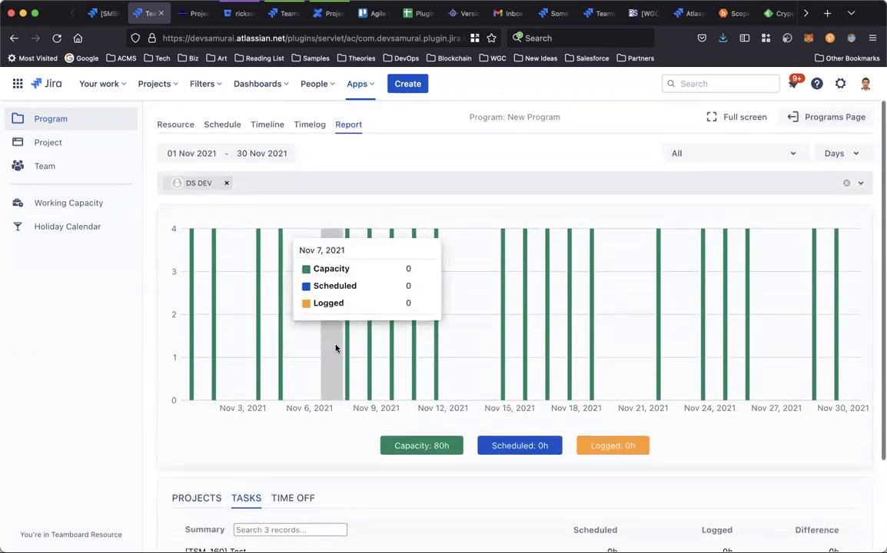
scroll(332, 357, down, 4)
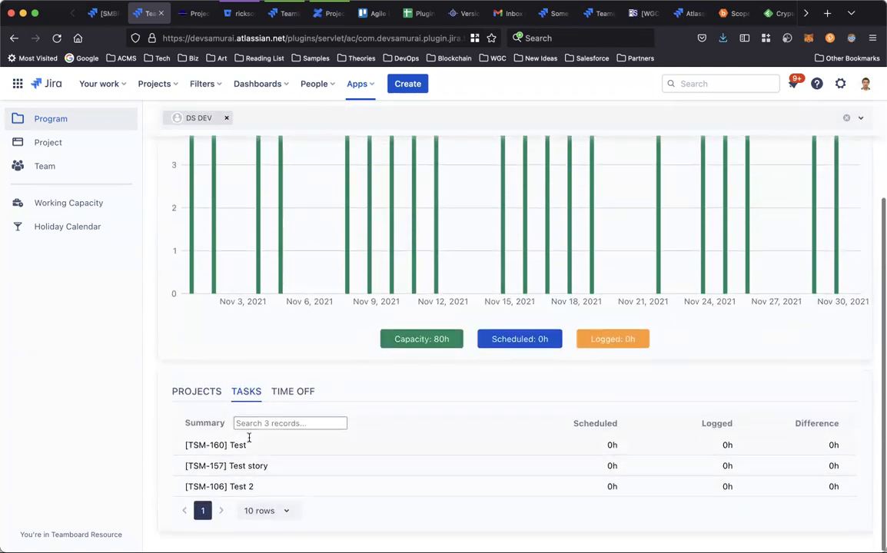
click(301, 392)
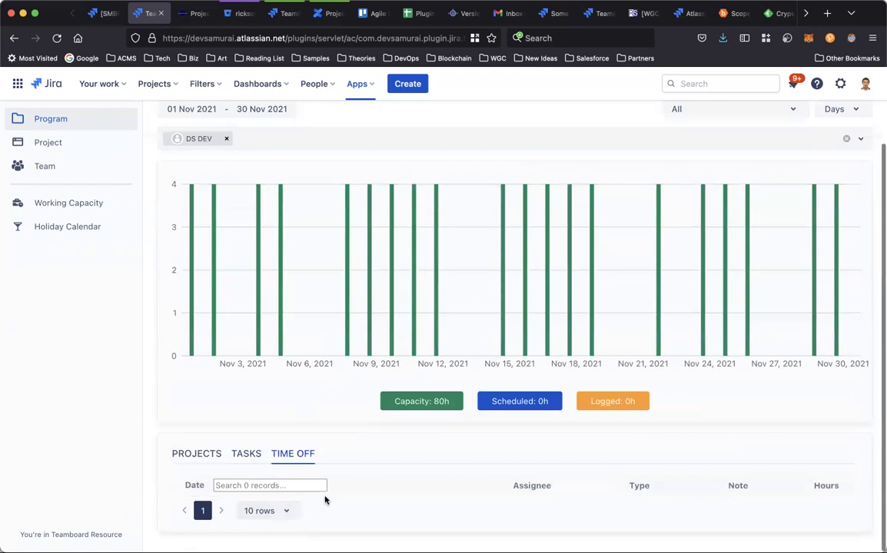
scroll(359, 484, up, 2)
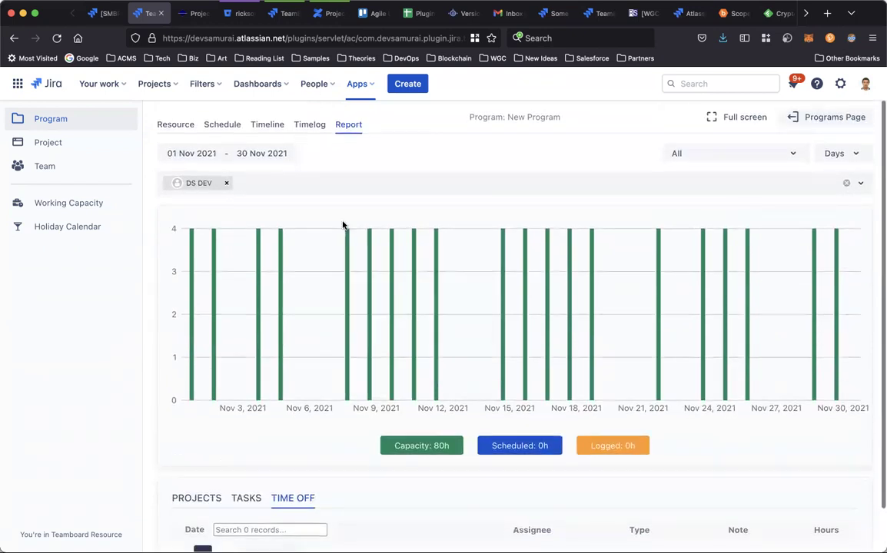